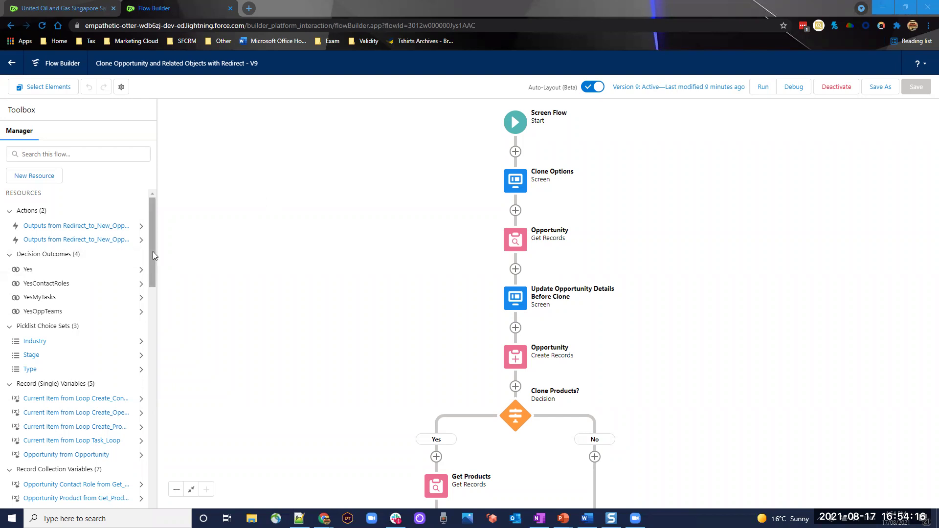
# Inspect the recordId variable's API name and the flow elements that use it, then return to the resource list.
pyautogui.moveTo(153, 252); pyautogui.dragTo(155, 360)
pyautogui.click(141, 407)
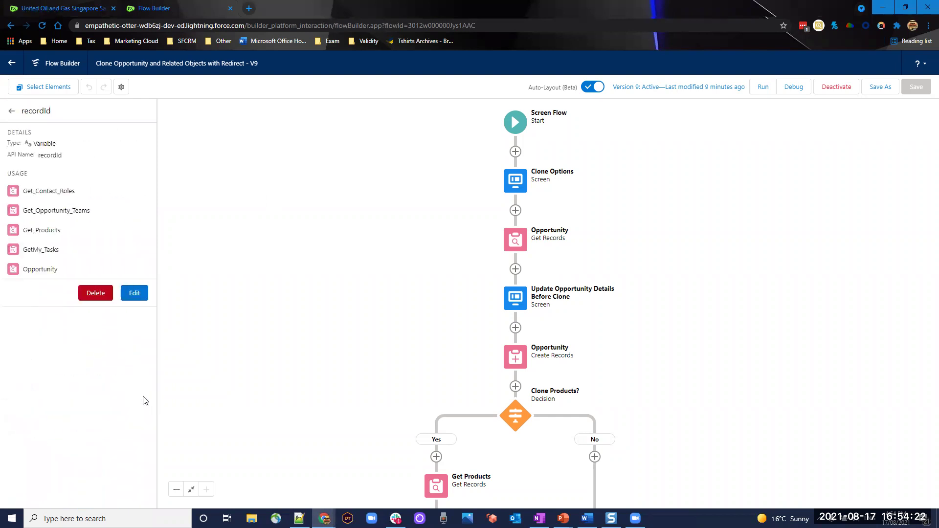
pyautogui.tripleClick(44, 154)
pyautogui.click(51, 154)
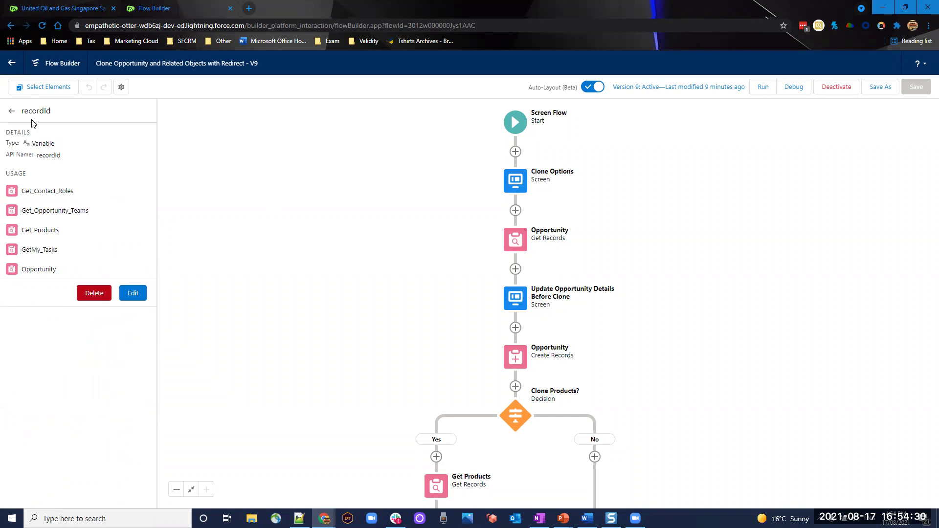
pyautogui.click(12, 111)
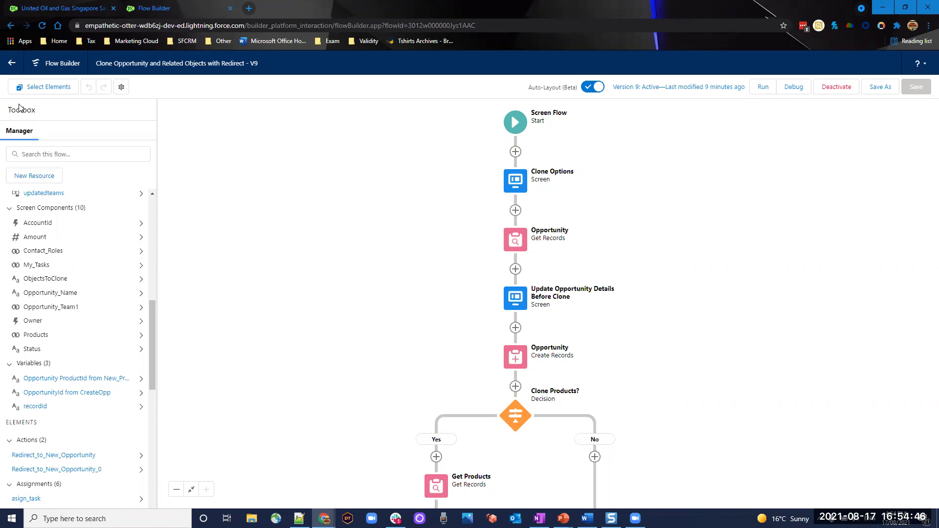
# Review the Clone Options screen's checkboxes for the related objects to clone, and close it without changes.
pyautogui.click(515, 191)
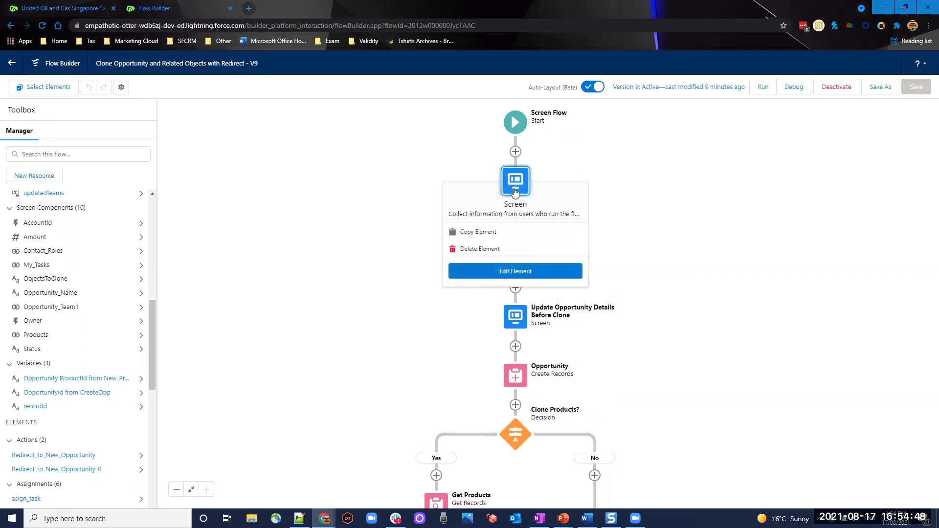
pyautogui.click(534, 272)
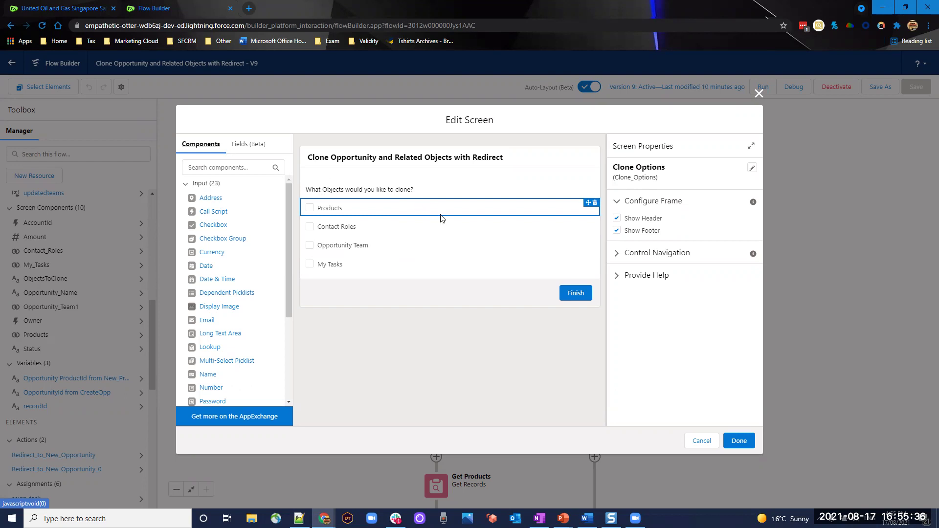
pyautogui.click(712, 443)
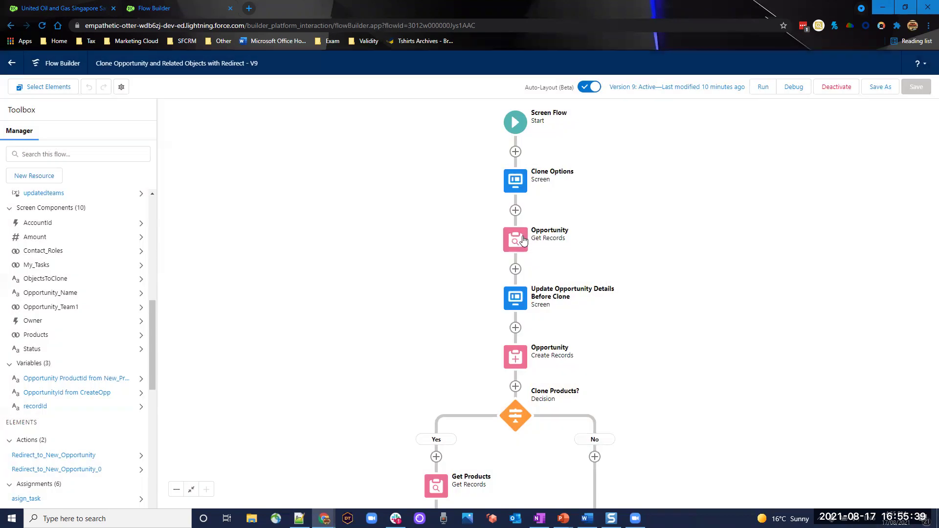
# Review the object, filter condition and record storage settings of the Opportunity Get Records element.
pyautogui.click(523, 239)
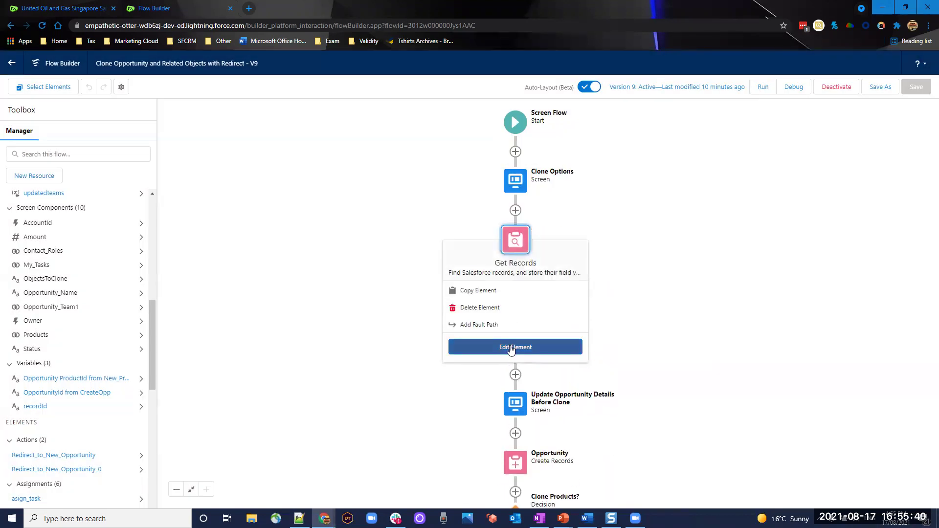
pyautogui.click(511, 343)
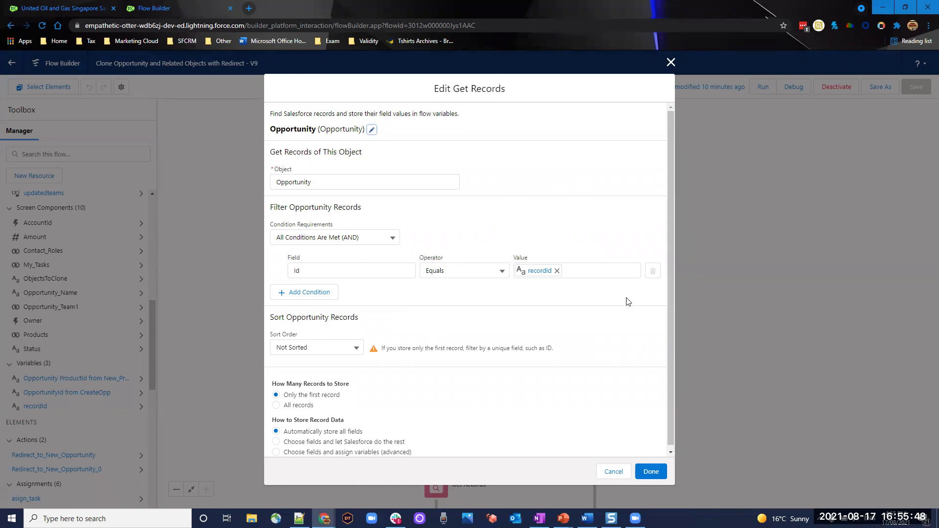
pyautogui.scroll(-1, 477, 286)
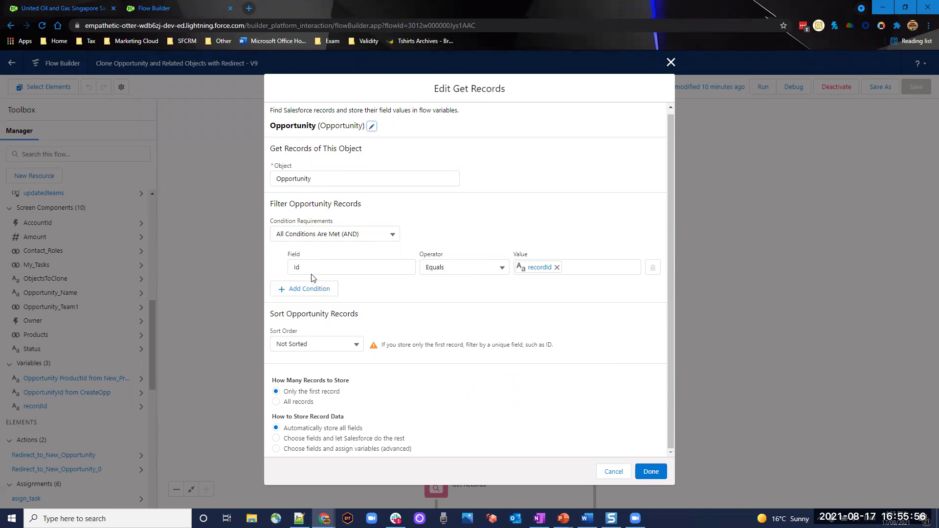
pyautogui.click(651, 471)
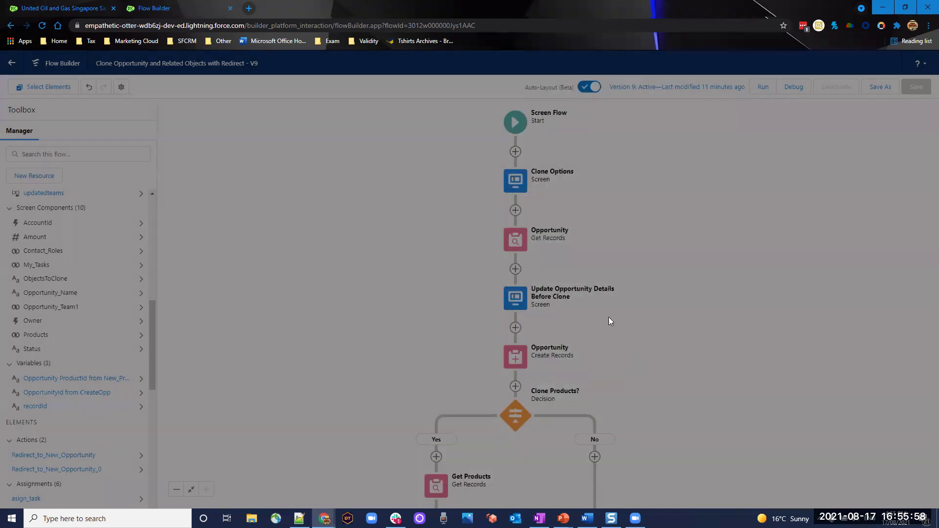
# Open the Update Opportunity Details Before Clone screen and inspect its section's column setup and the available components and record fields.
pyautogui.scroll(-2, 611, 326)
pyautogui.click(482, 235)
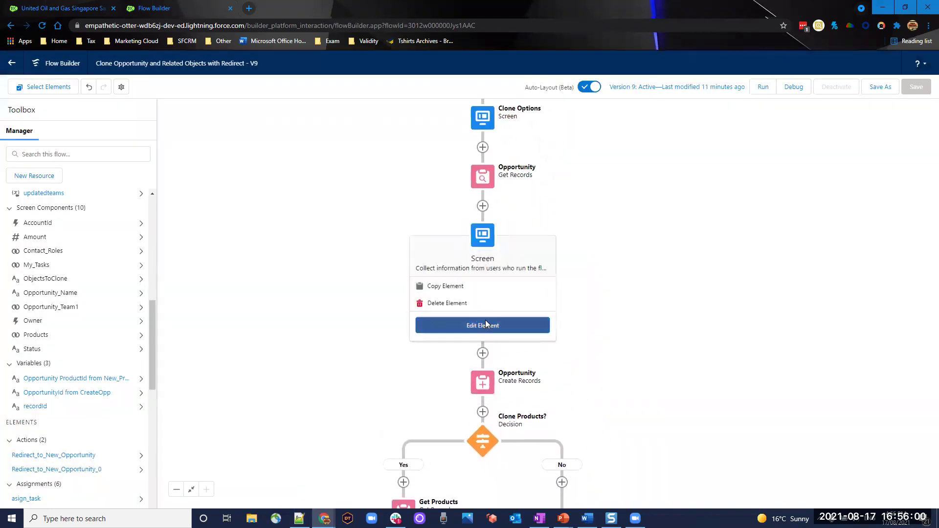
pyautogui.click(485, 324)
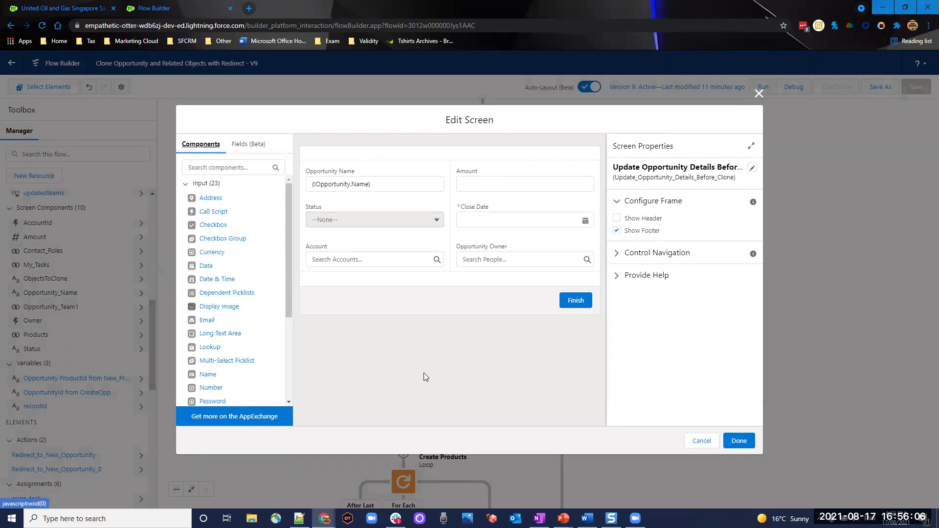
pyautogui.click(461, 163)
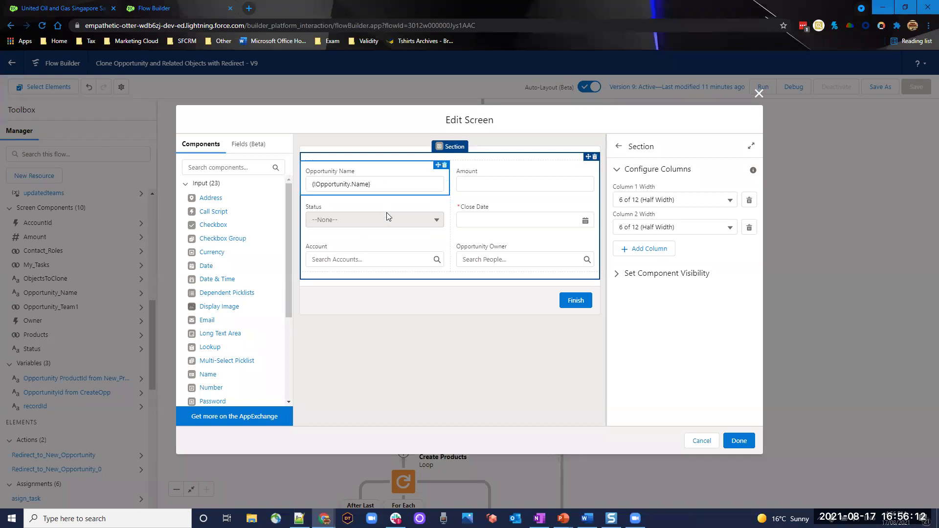
pyautogui.click(245, 147)
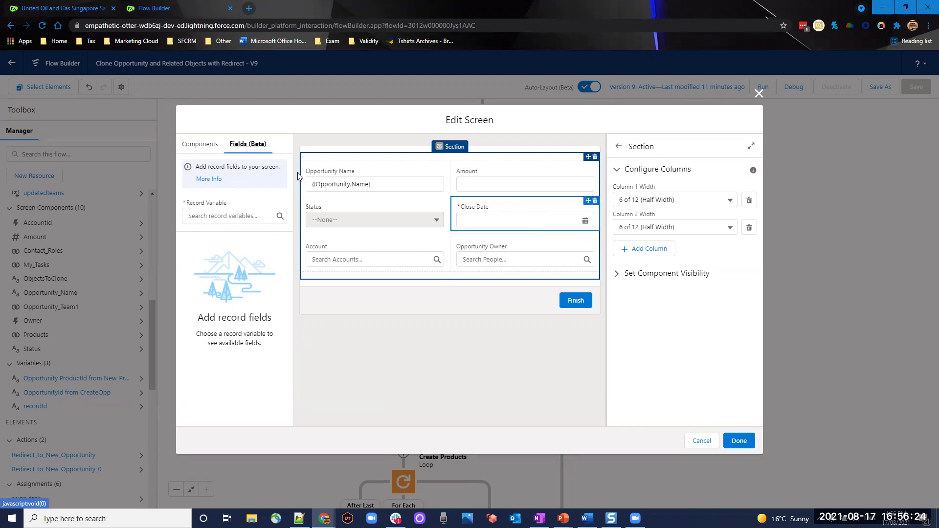
pyautogui.click(209, 146)
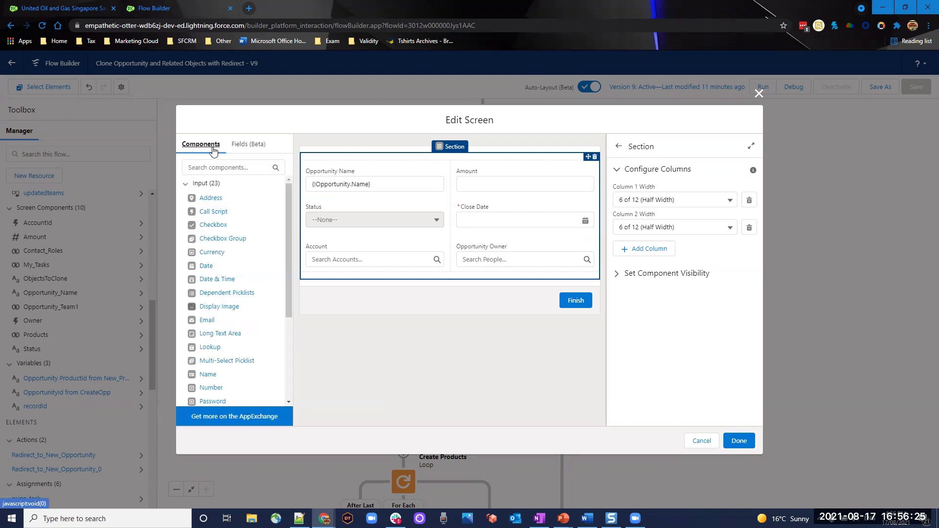
# Review the settings of the Opportunity Name, Amount, Status, Account, Opportunity Owner and Close Date components, then close the screen editor.
pyautogui.click(396, 176)
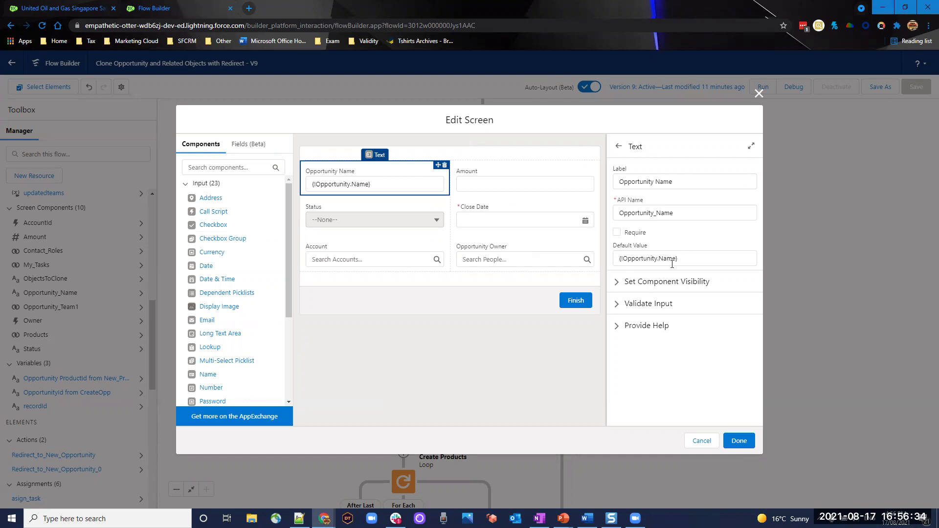
pyautogui.click(488, 183)
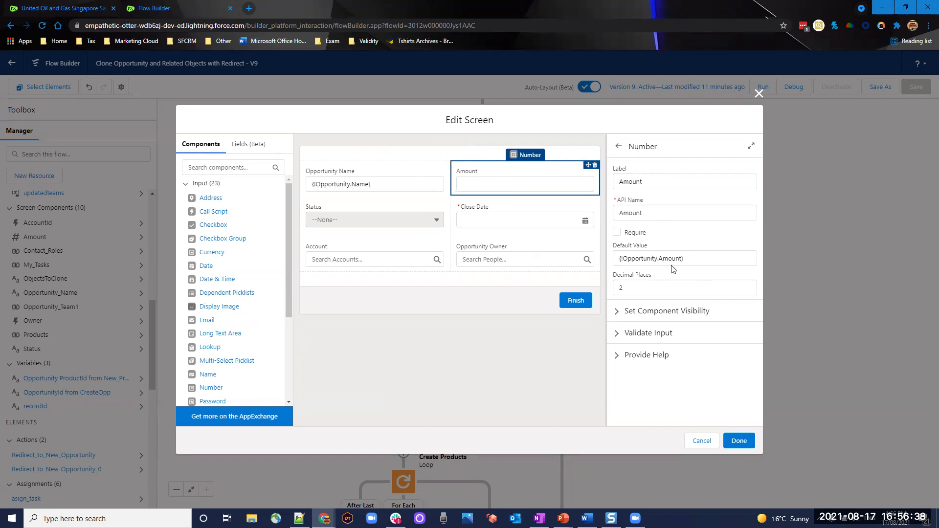
pyautogui.click(384, 229)
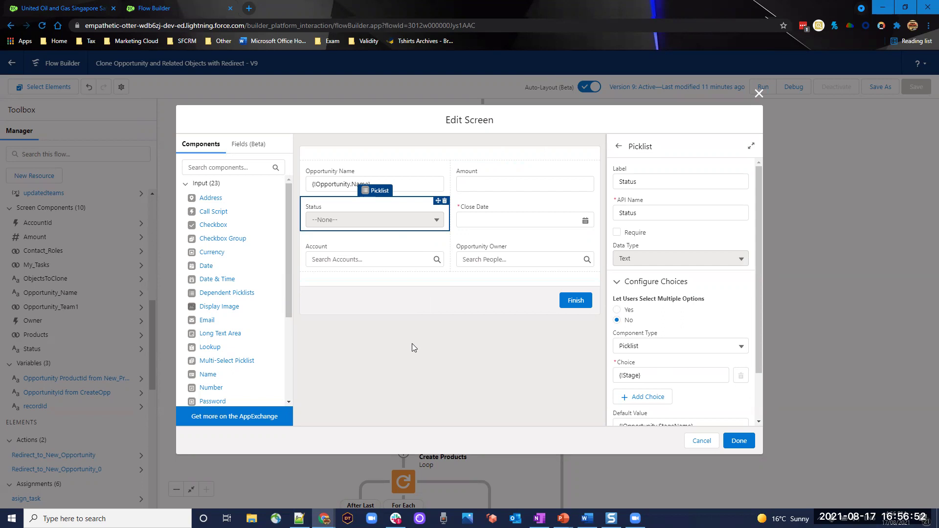
pyautogui.click(380, 246)
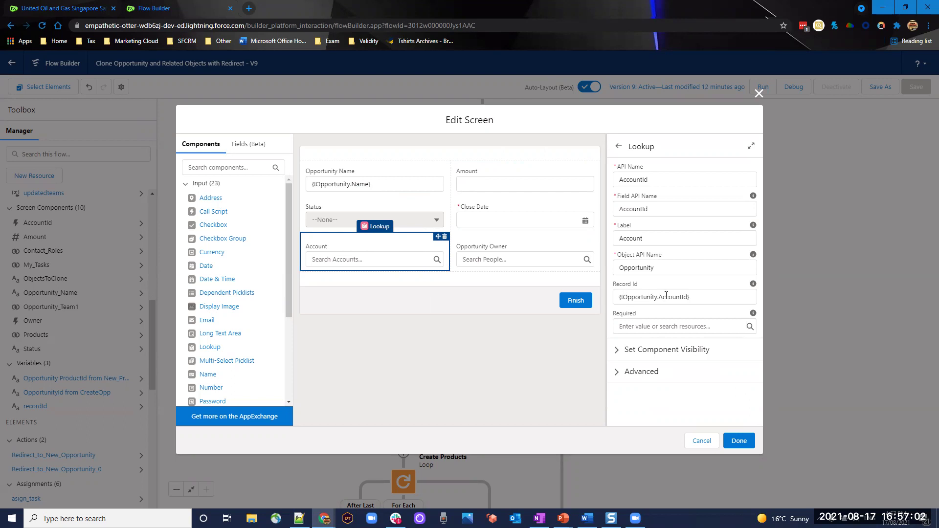
pyautogui.click(532, 264)
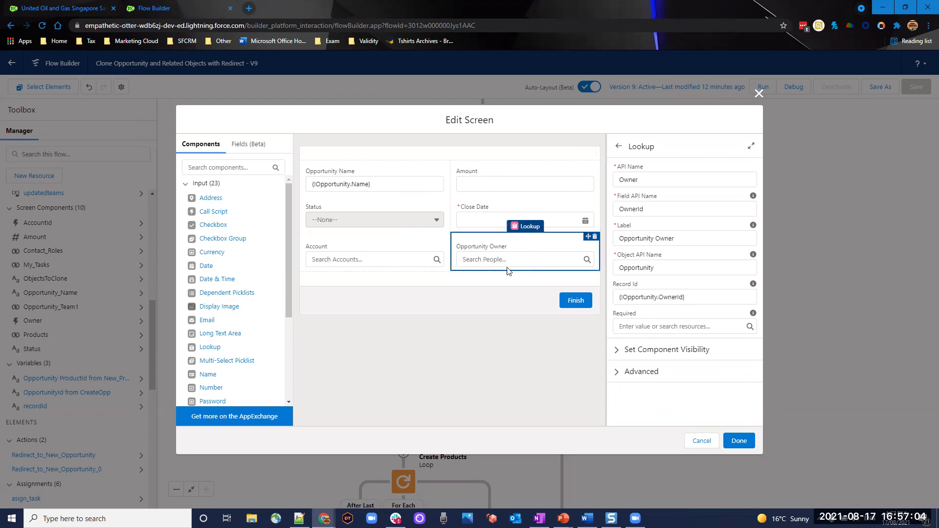
pyautogui.click(477, 220)
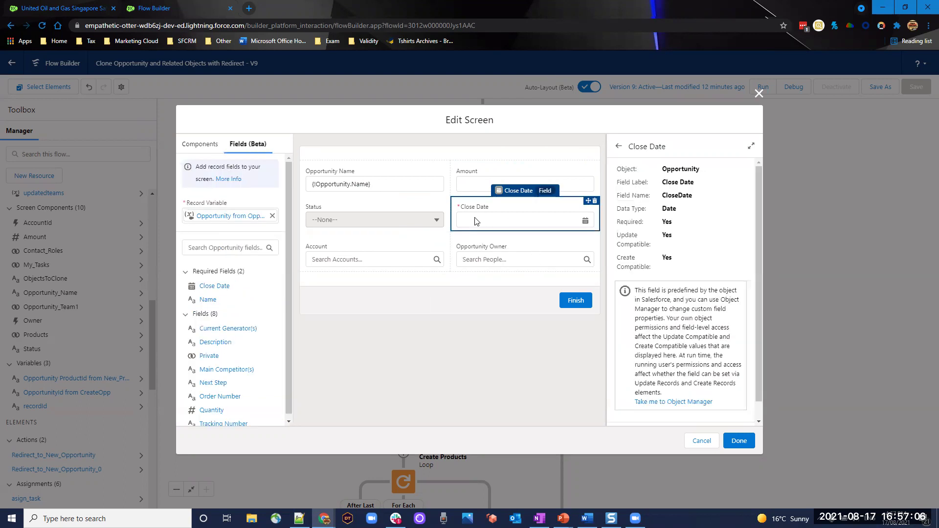
pyautogui.scroll(-2, 616, 274)
pyautogui.scroll(2, 621, 266)
pyautogui.click(526, 172)
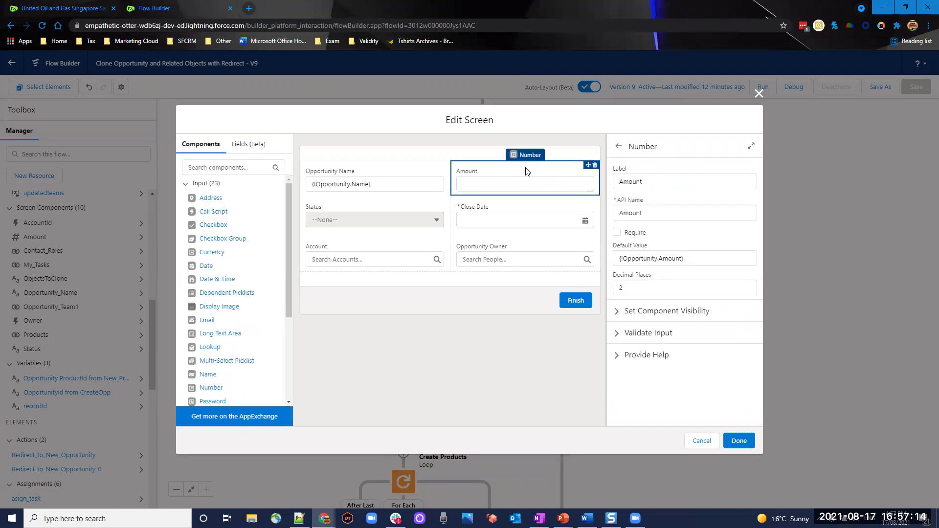
pyautogui.click(739, 440)
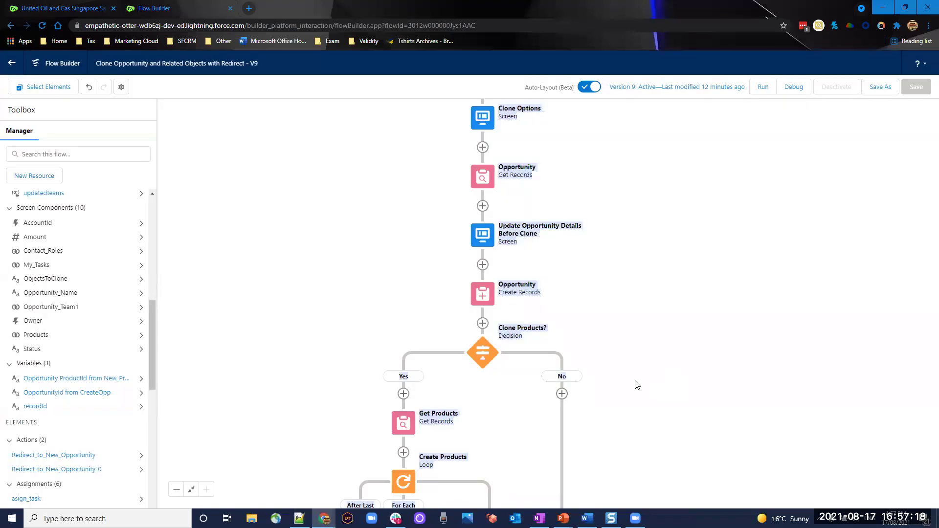
# Review the field value mappings in the Opportunity Create Records element.
pyautogui.scroll(-2, 480, 331)
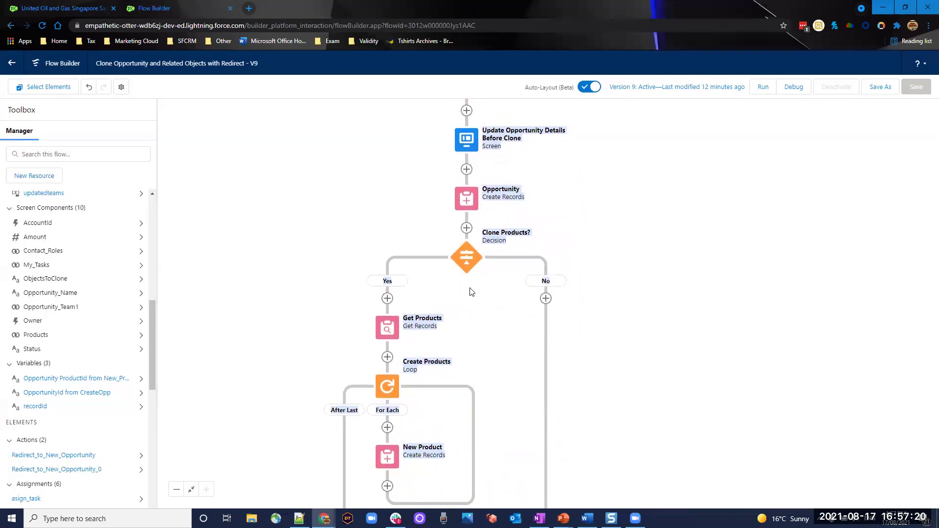
pyautogui.click(466, 199)
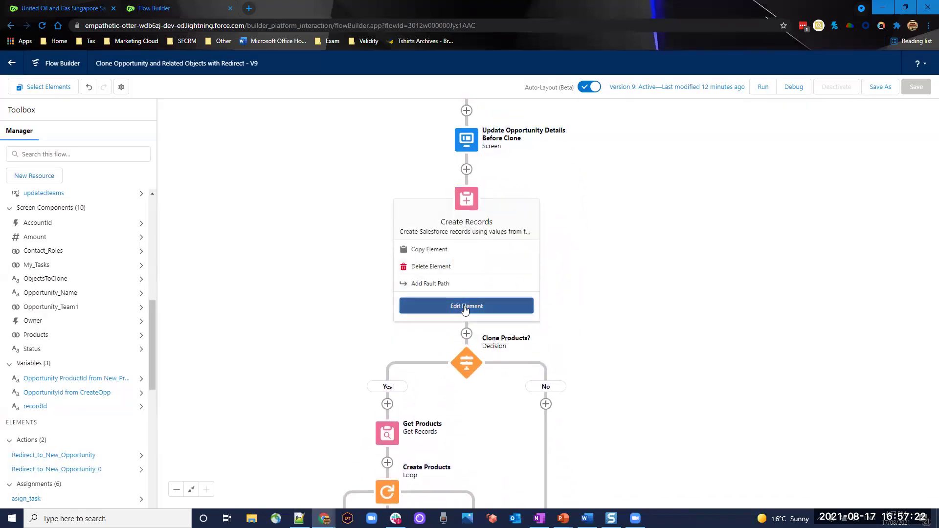
pyautogui.click(465, 306)
pyautogui.scroll(-2, 272, 207)
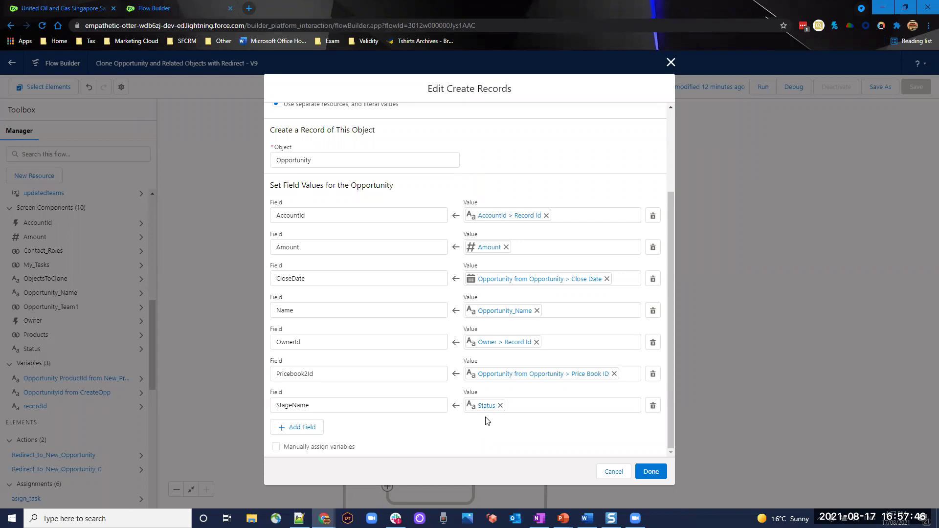
pyautogui.click(643, 471)
# Check the condition behind the Yes outcome of the Clone Products? decision.
pyautogui.scroll(-3, 549, 194)
pyautogui.scroll(1, 548, 194)
pyautogui.click(526, 152)
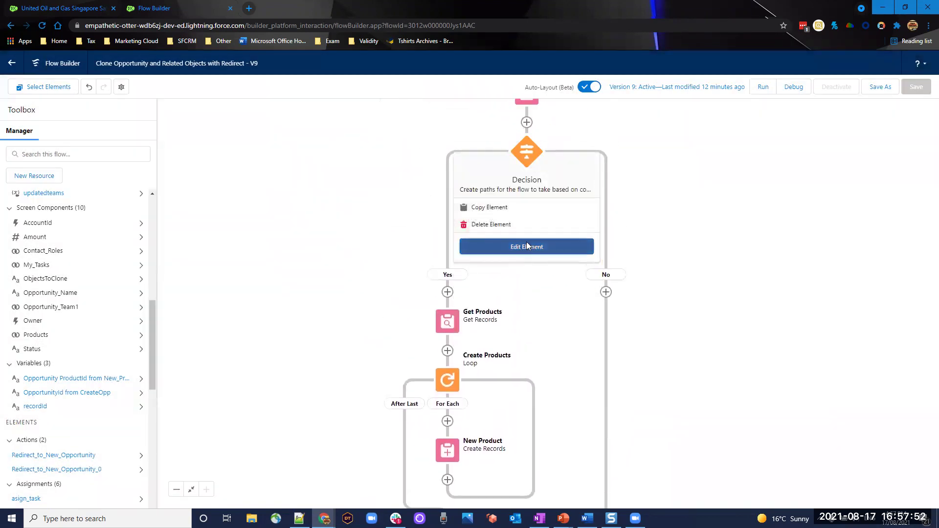
pyautogui.click(526, 246)
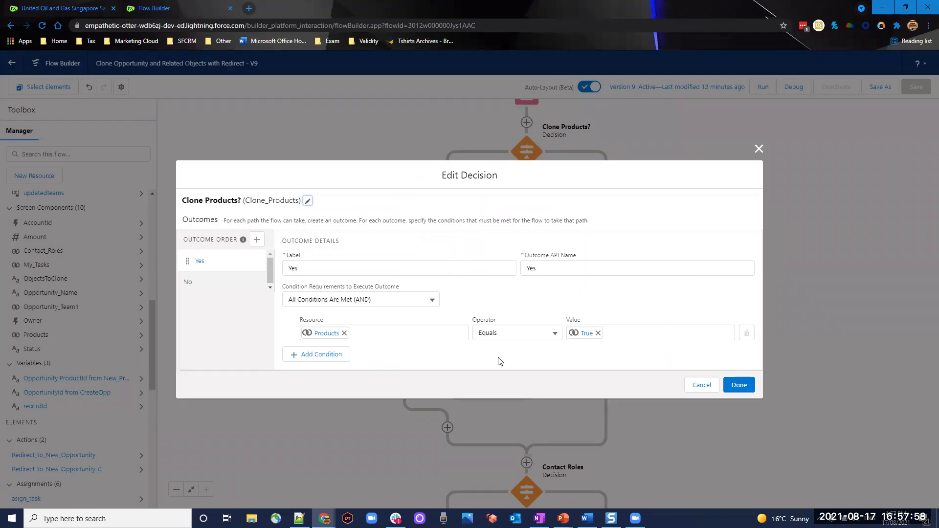
pyautogui.click(737, 385)
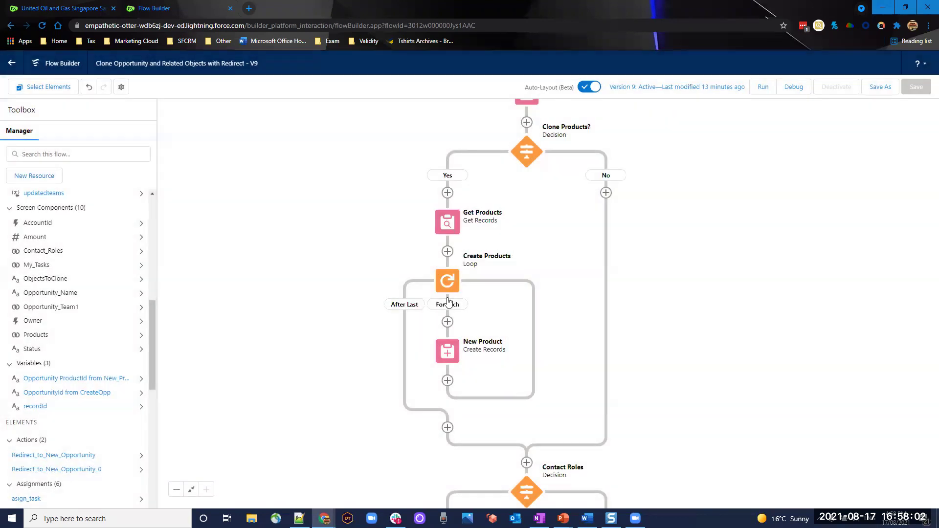
# Review the filter and record storage settings of the Get Products element.
pyautogui.click(448, 222)
pyautogui.click(447, 329)
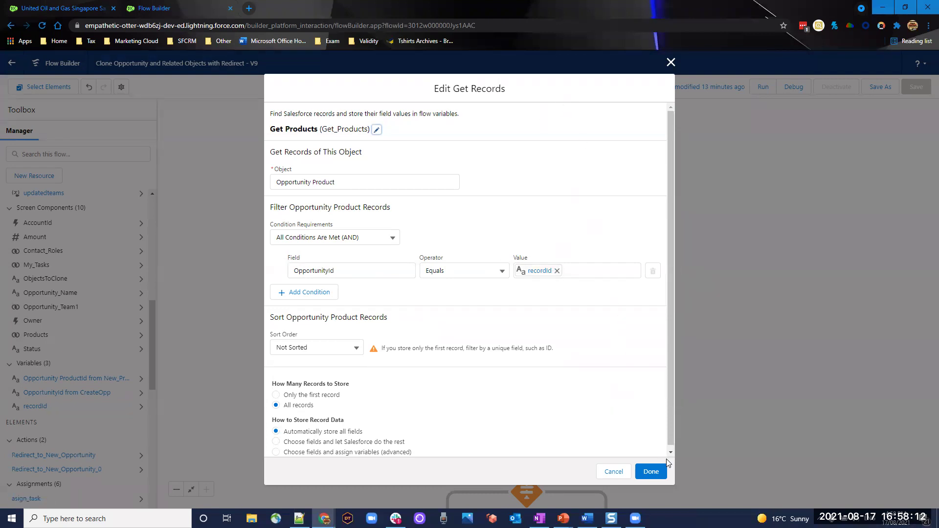
pyautogui.click(663, 478)
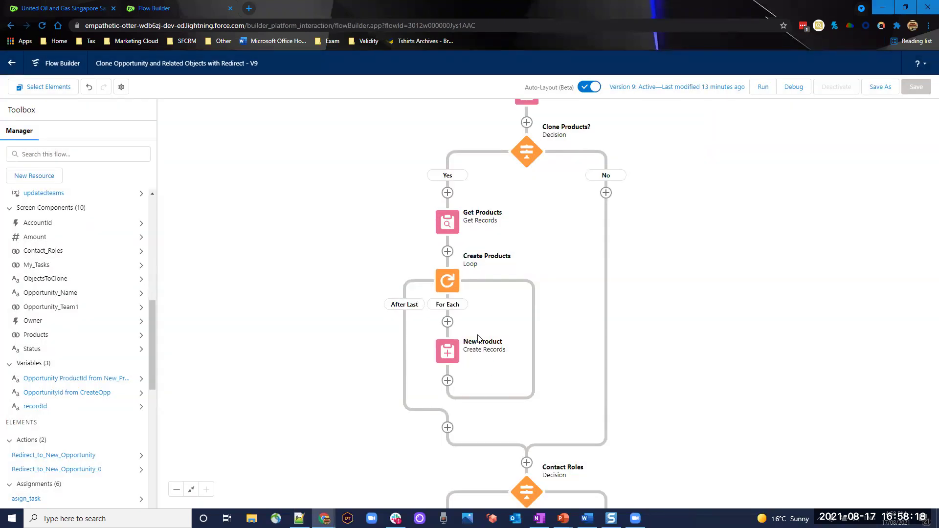
# Review the Opportunity Product field mappings in the New Product Create Records element inside the Create Products loop.
pyautogui.click(448, 357)
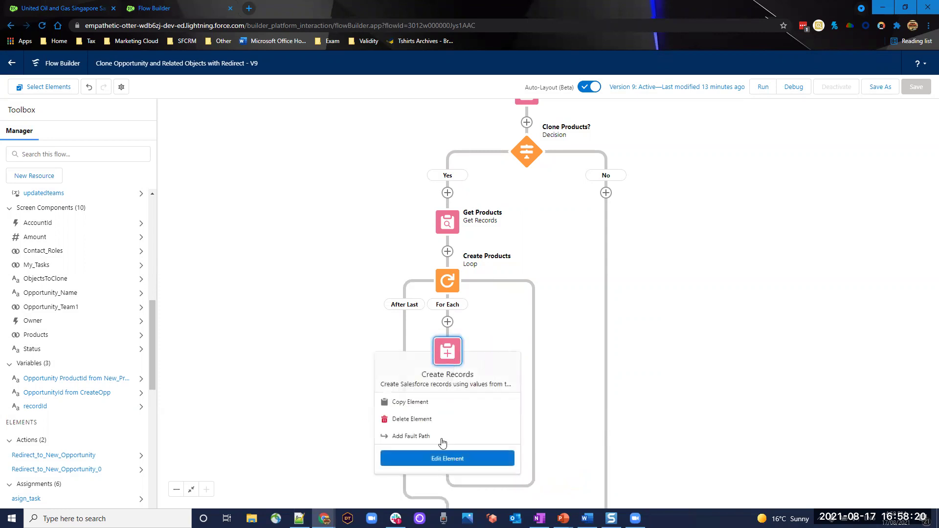
pyautogui.click(442, 459)
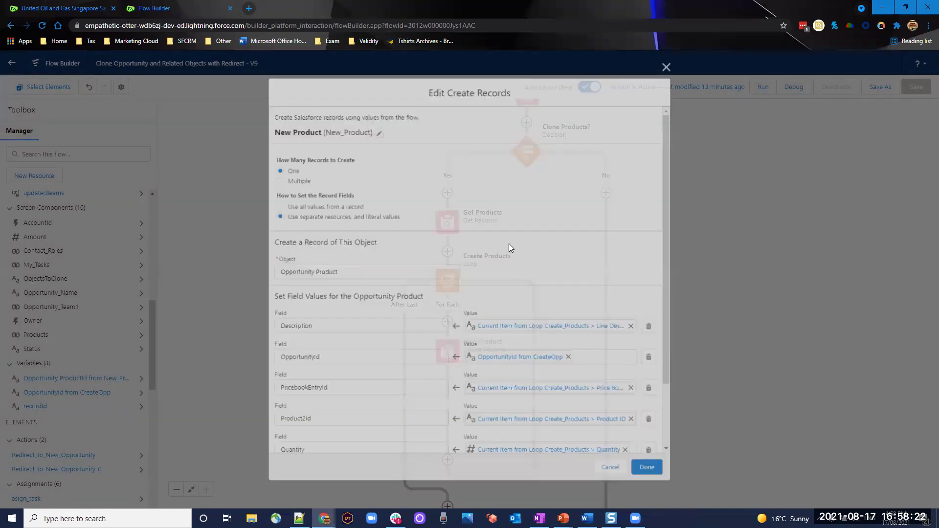
pyautogui.scroll(-2, 506, 241)
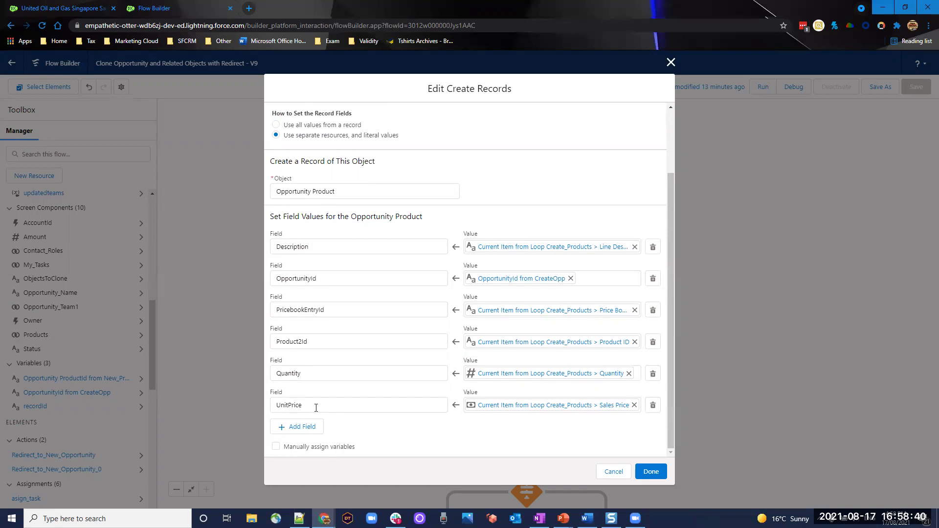
pyautogui.click(651, 471)
# Check the condition behind the Yes outcome of the Contact Roles decision.
pyautogui.scroll(-6, 602, 235)
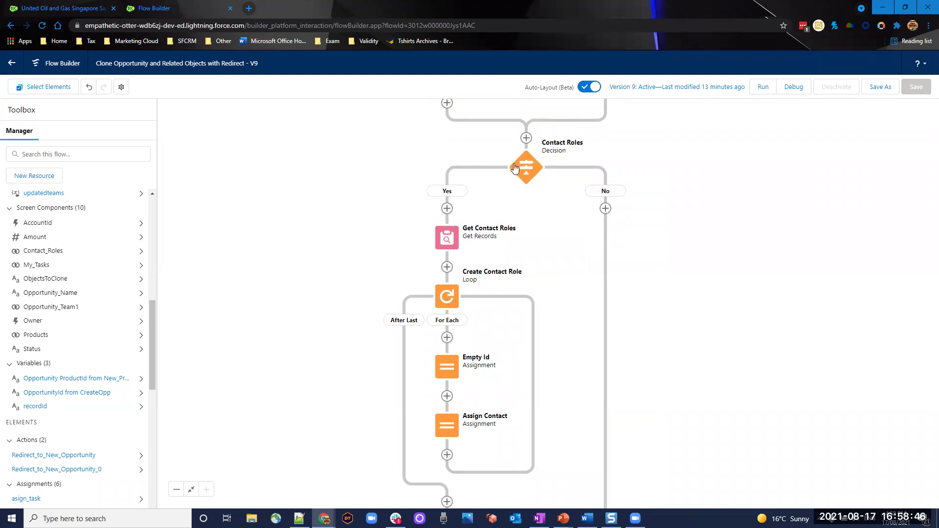
pyautogui.click(515, 168)
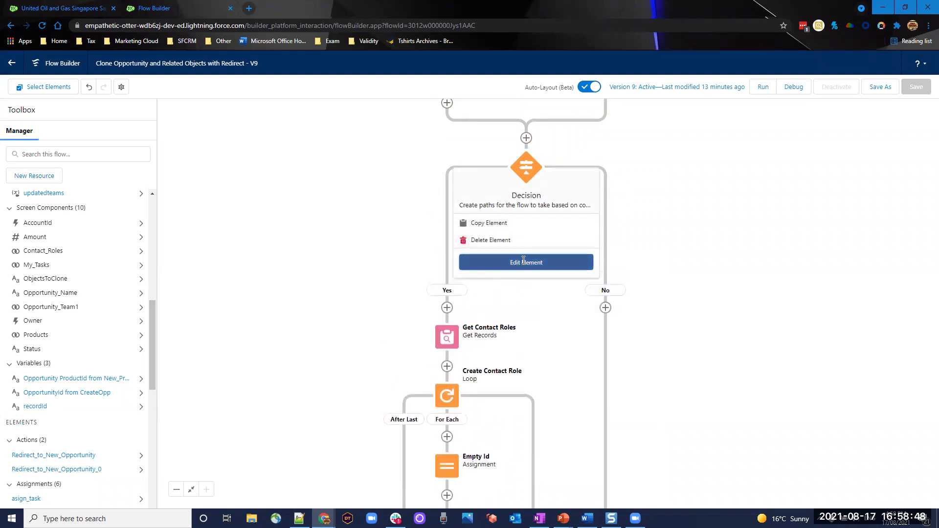
pyautogui.click(483, 257)
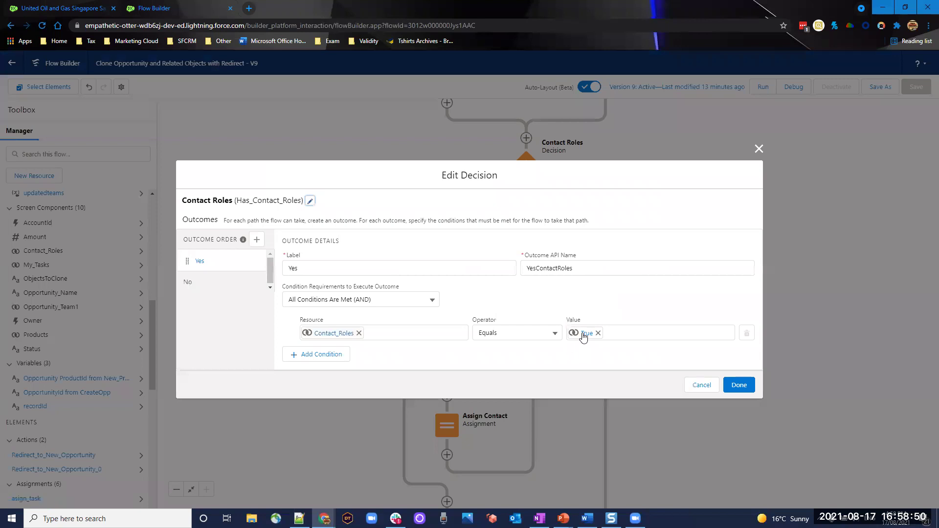
pyautogui.click(741, 389)
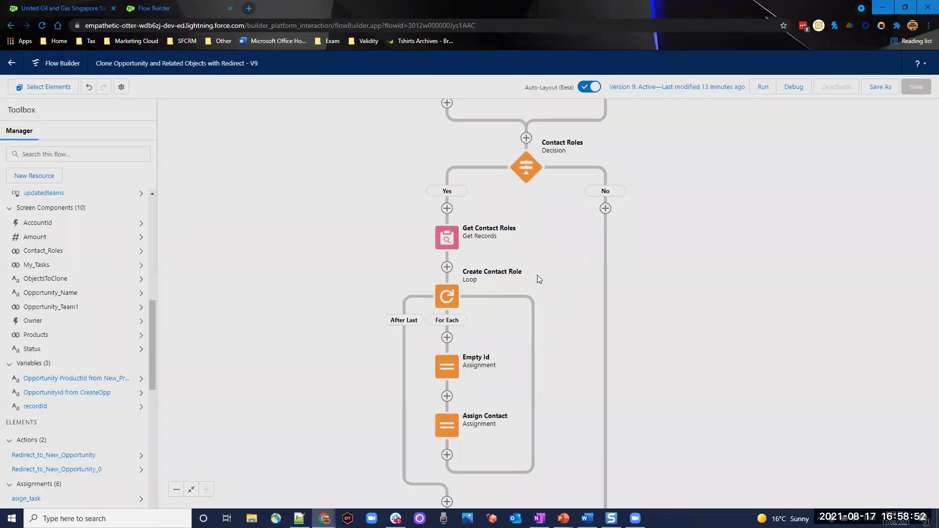
# Review the object, filter and record storage settings of the Get Contact Roles element.
pyautogui.click(468, 214)
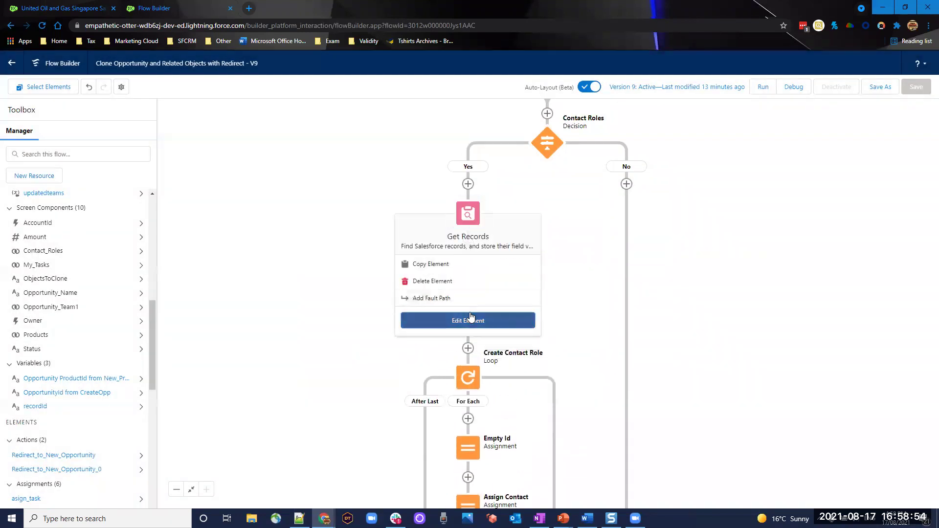
pyautogui.click(468, 319)
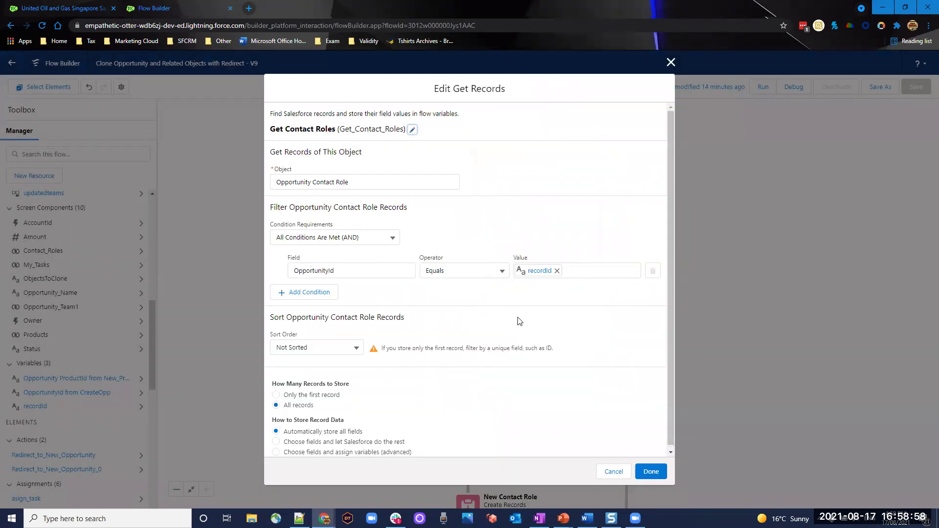
pyautogui.click(651, 471)
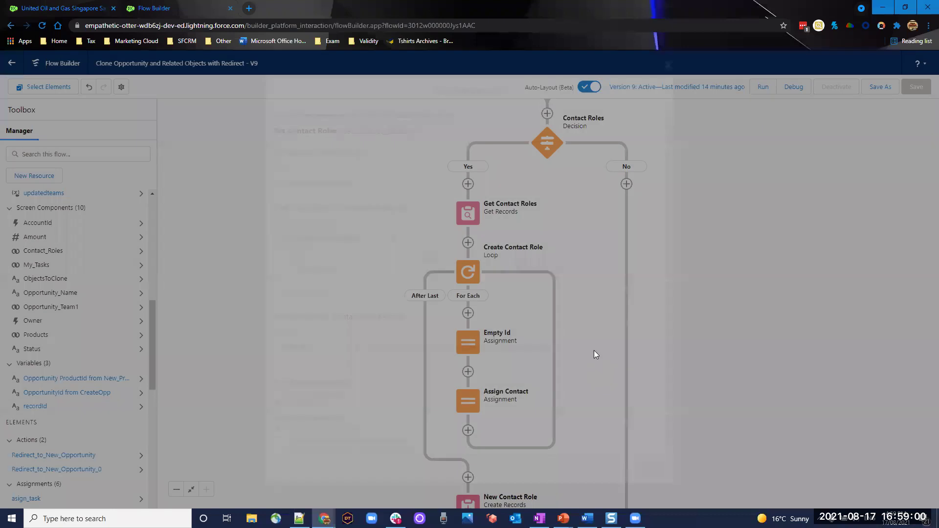
# Review the variable assignments in the Empty Id and Assign Contact elements inside the Create Contact Role loop.
pyautogui.scroll(-2, 513, 293)
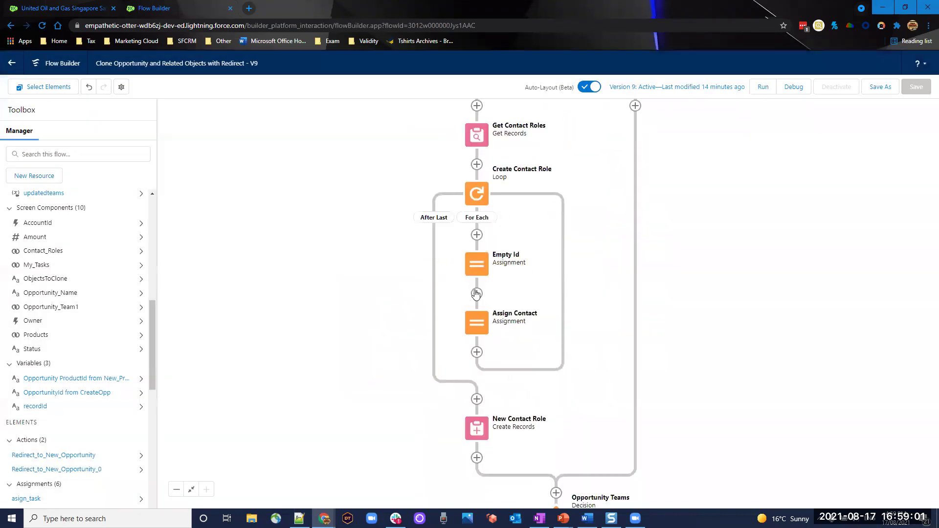
pyautogui.click(476, 263)
pyautogui.click(475, 348)
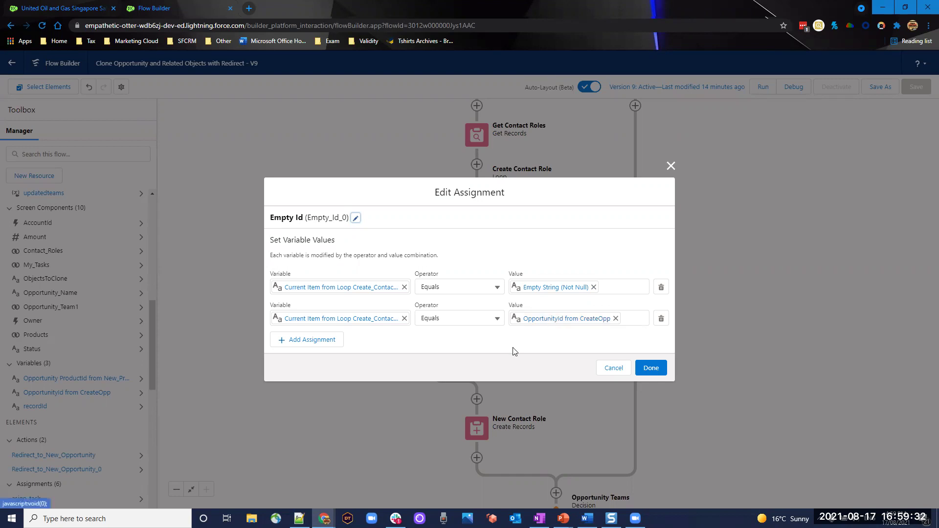
pyautogui.click(660, 372)
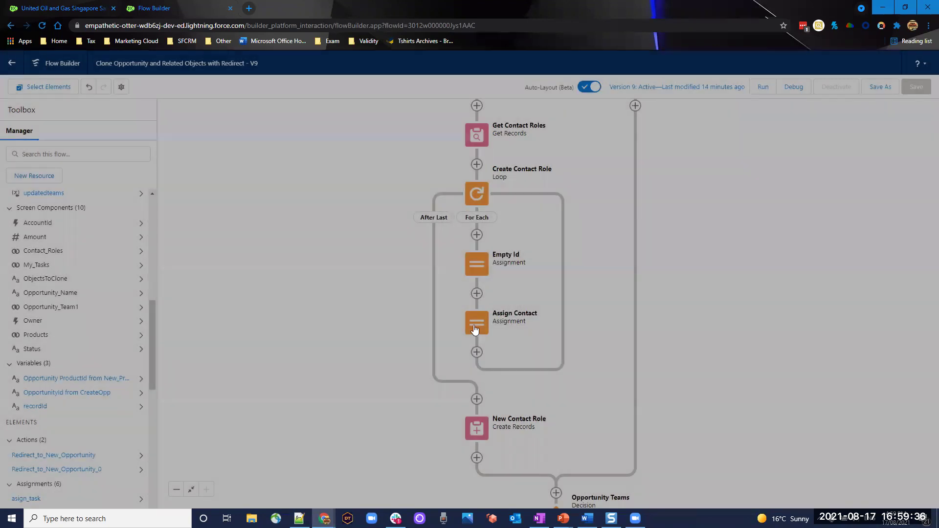
pyautogui.click(479, 323)
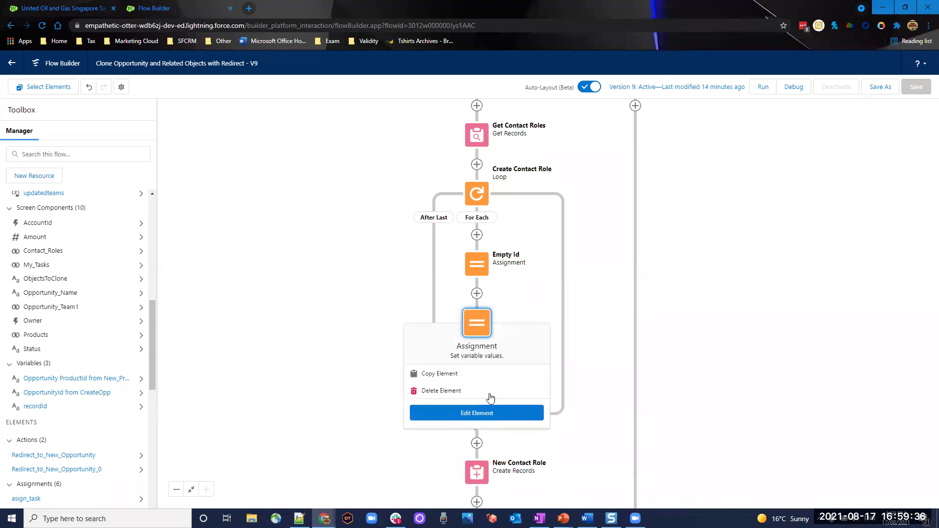
pyautogui.click(487, 411)
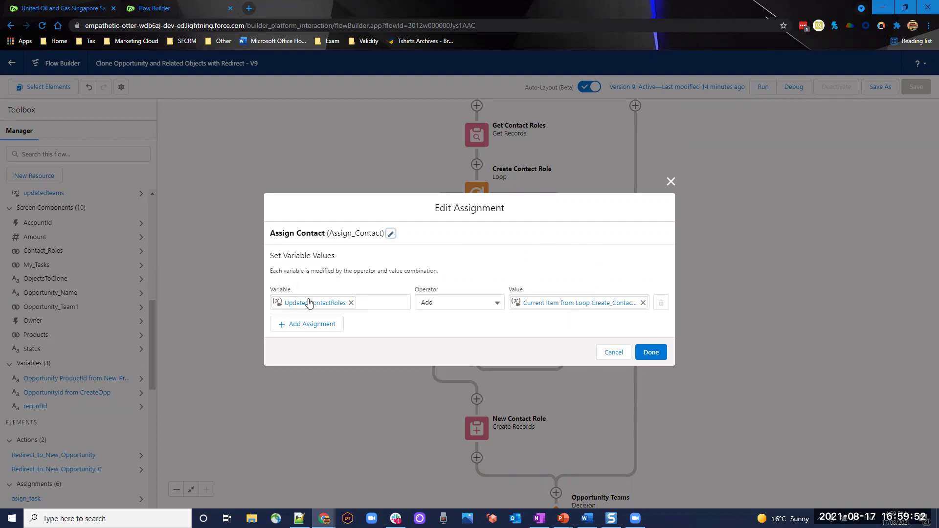
pyautogui.click(650, 352)
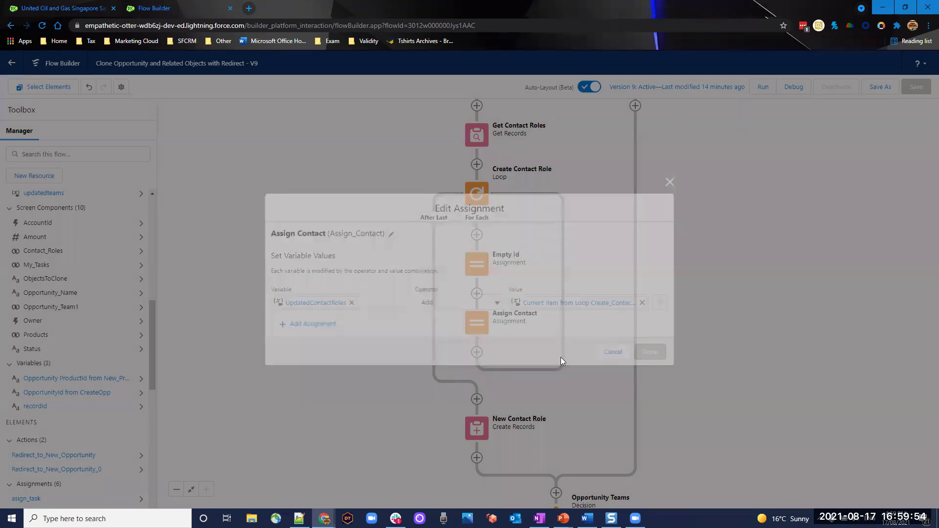
# Check which record collection the New Contact Role Create Records element uses.
pyautogui.scroll(-3, 475, 314)
pyautogui.click(475, 314)
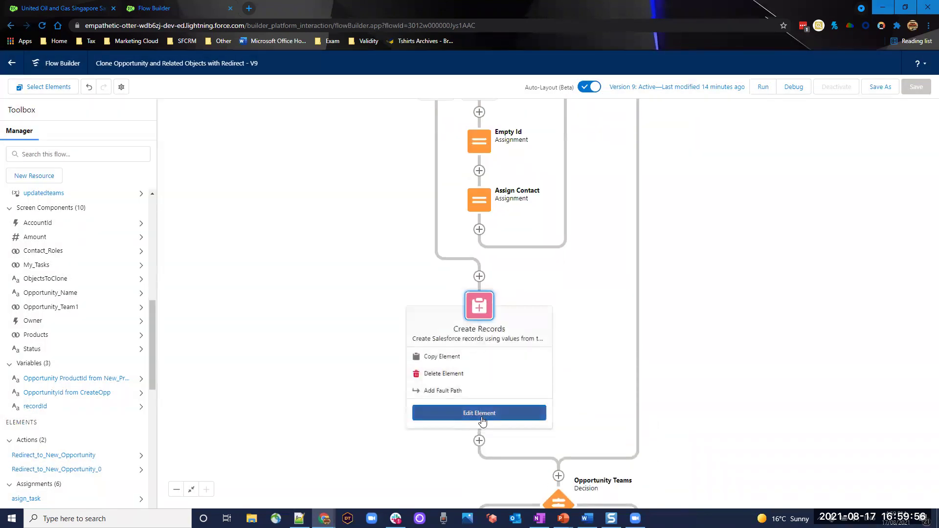
pyautogui.click(480, 411)
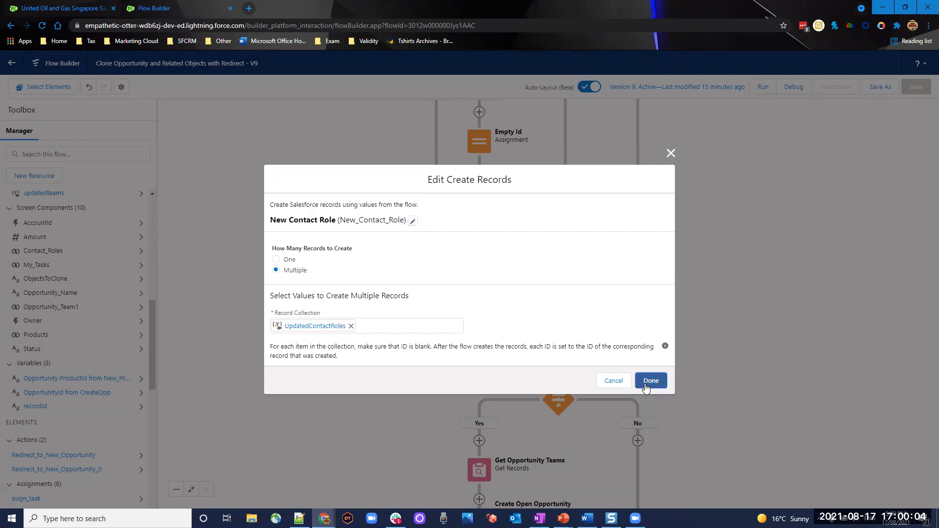
pyautogui.click(650, 381)
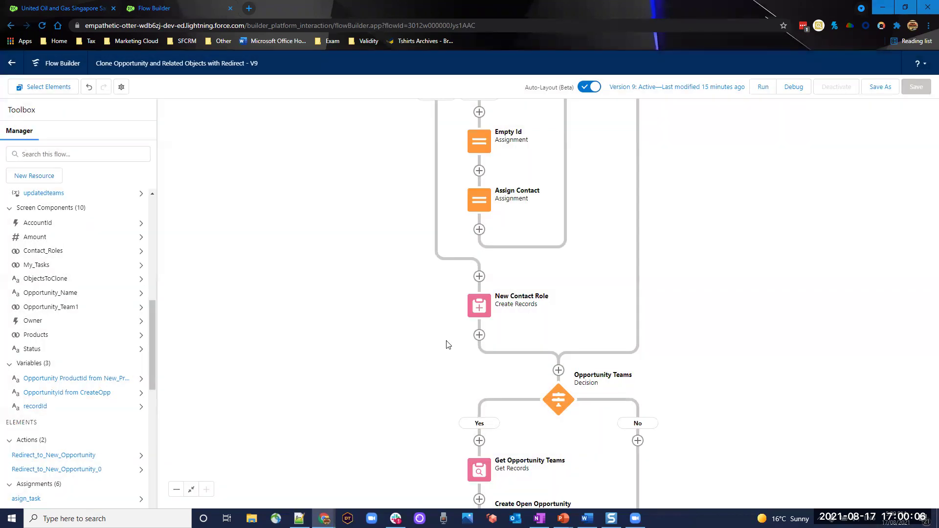
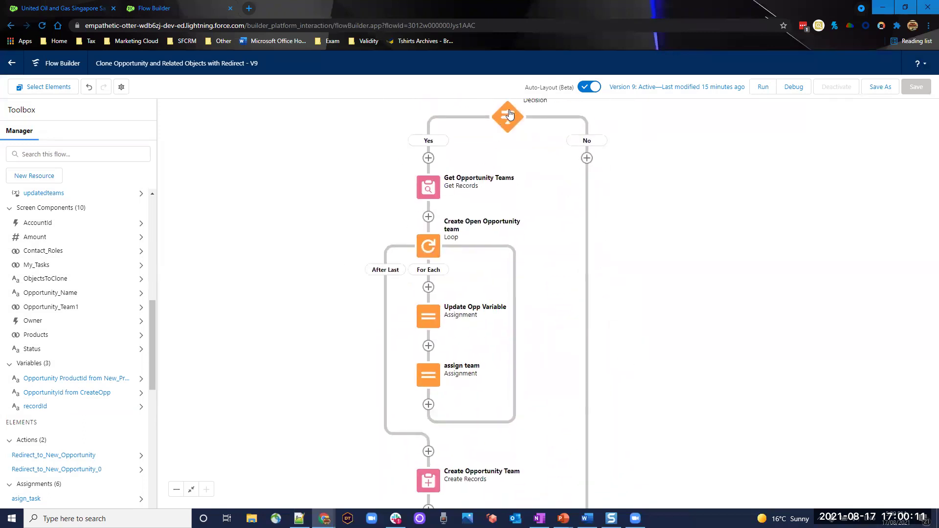
# Check the condition behind the Yes outcome of the Opportunity Teams decision.
pyautogui.click(508, 119)
pyautogui.click(520, 214)
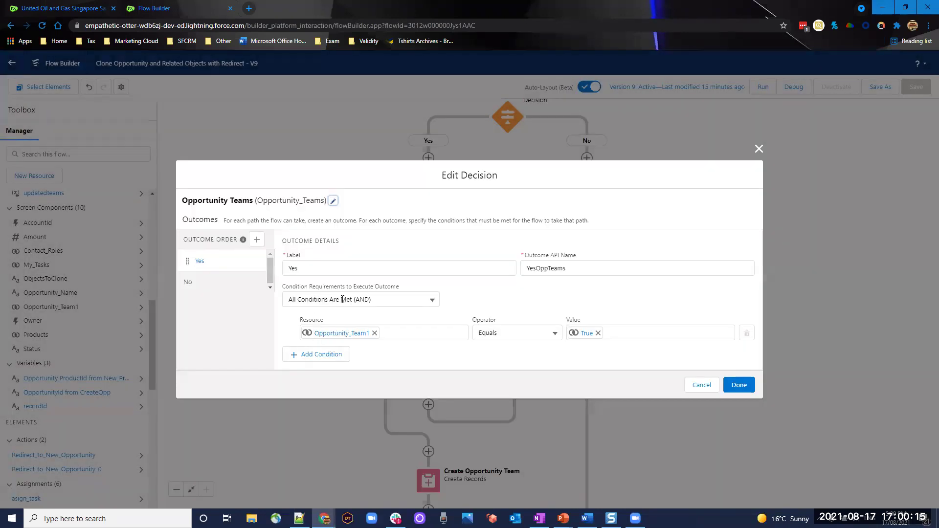
pyautogui.click(736, 386)
# Review the object, filter and record storage settings of the Get Opportunity Teams element.
pyautogui.click(430, 190)
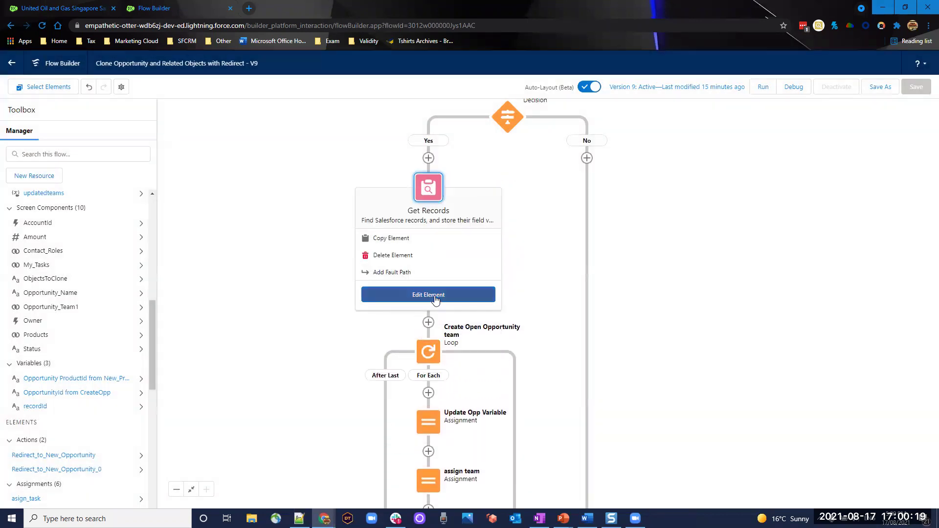
pyautogui.click(394, 294)
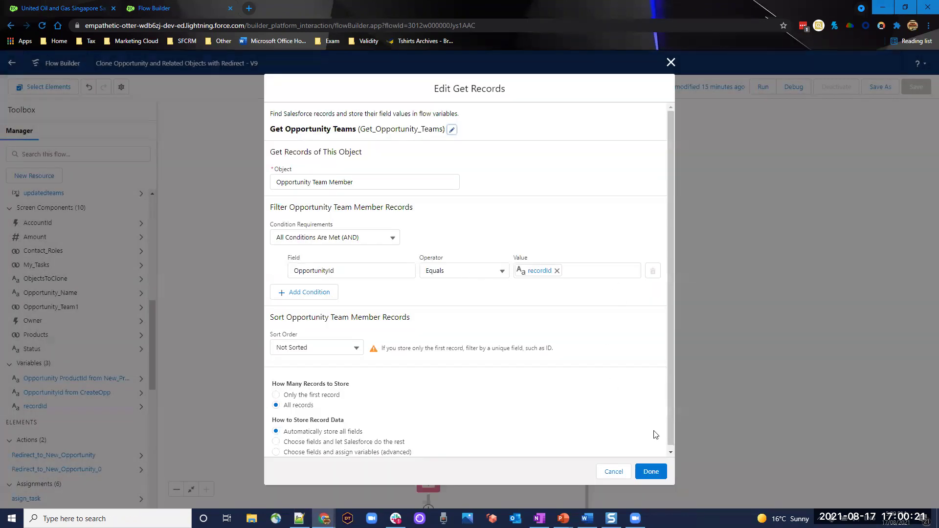
pyautogui.click(651, 471)
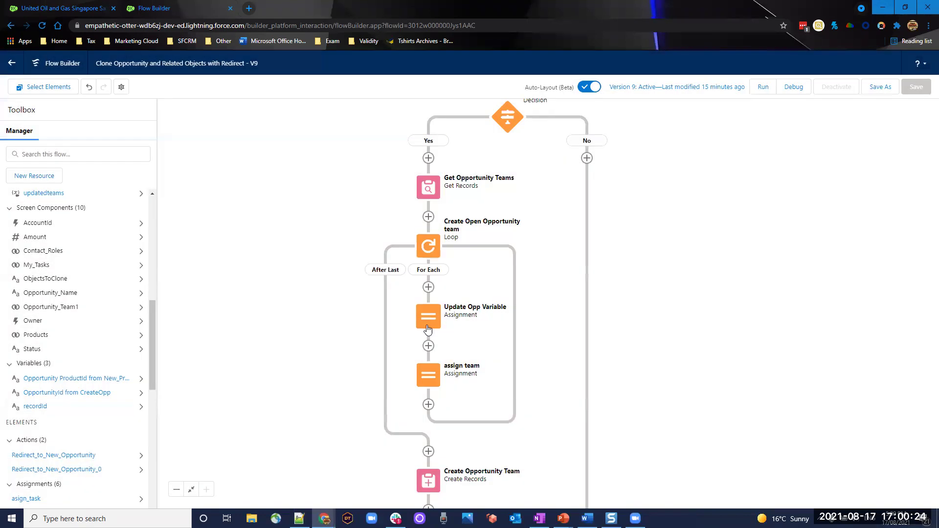
# Review the variable assignments in the Update Opp Variable and assign team elements inside the Create Open Opportunity team loop.
pyautogui.click(423, 330)
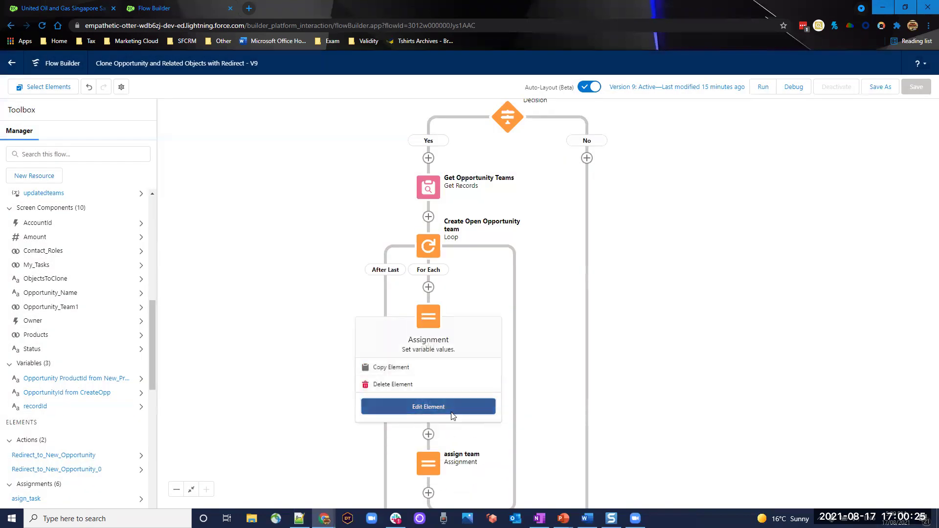
pyautogui.click(428, 405)
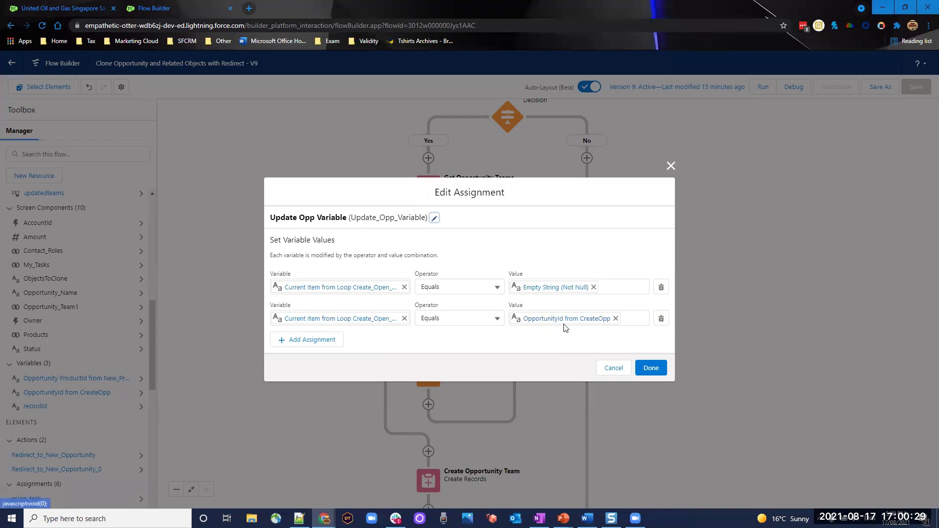
pyautogui.click(648, 371)
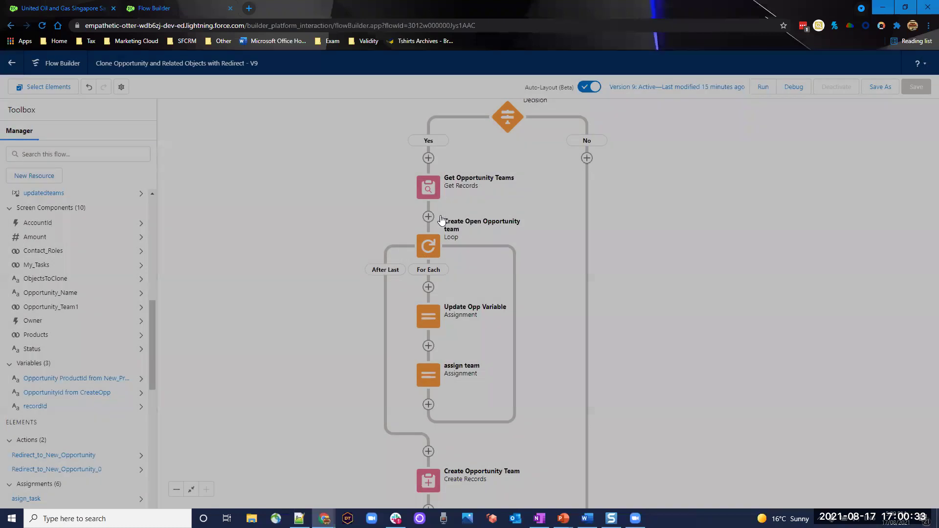
pyautogui.scroll(-3, 443, 244)
pyautogui.click(436, 211)
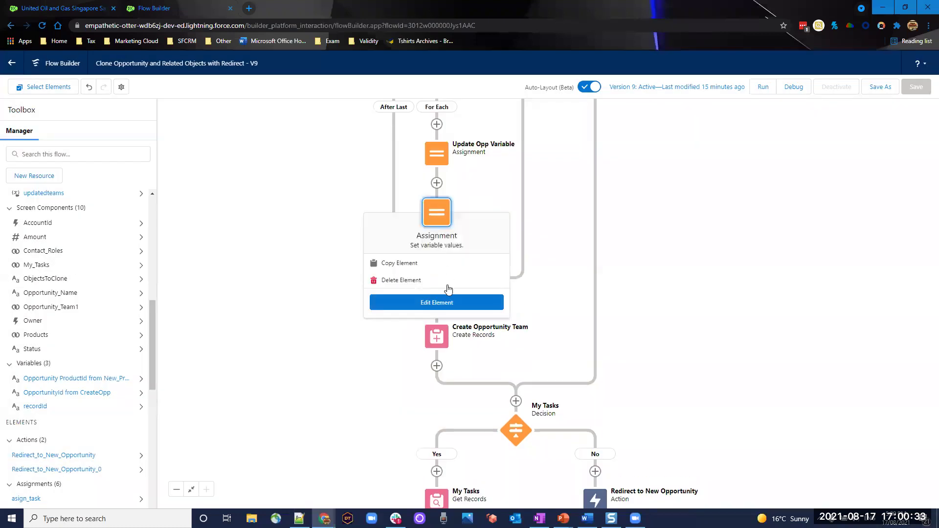
pyautogui.click(443, 302)
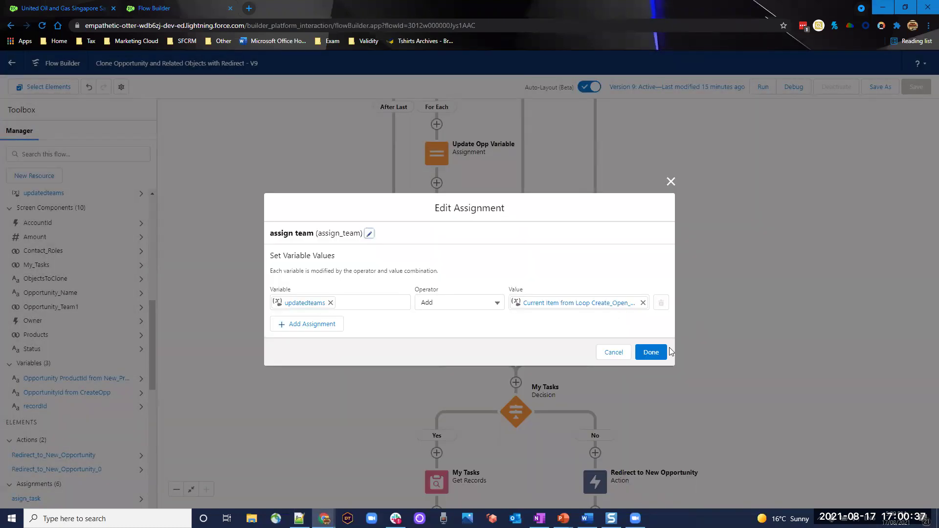
pyautogui.click(657, 355)
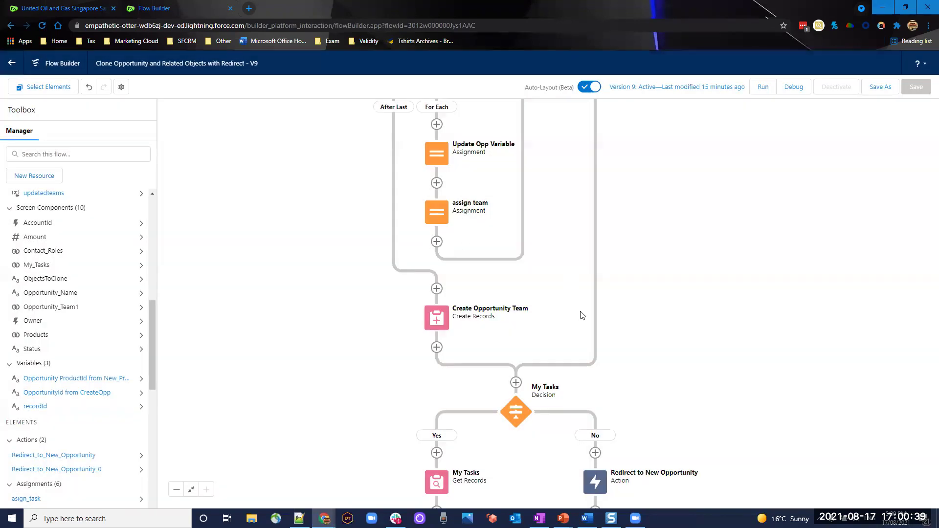
# Check which record collection the Create Opportunity Team Create Records element uses.
pyautogui.click(436, 318)
pyautogui.click(434, 425)
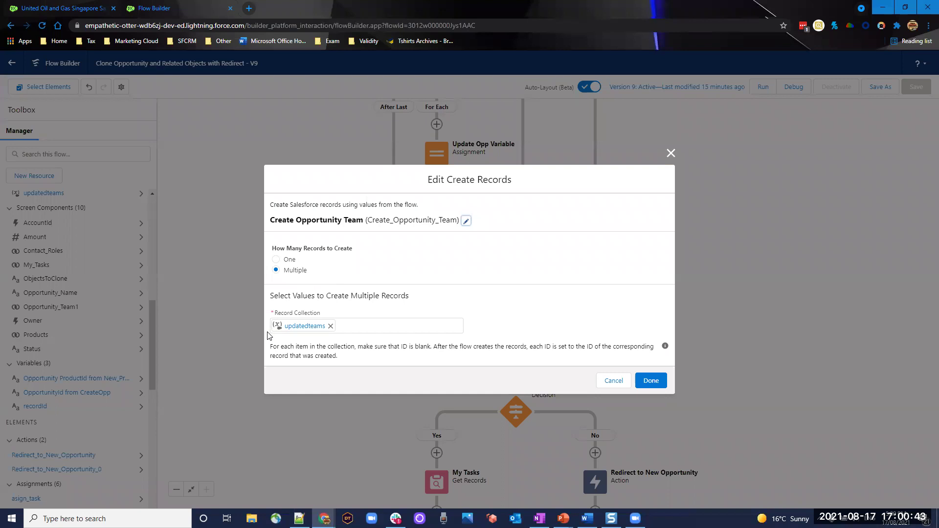
pyautogui.click(650, 380)
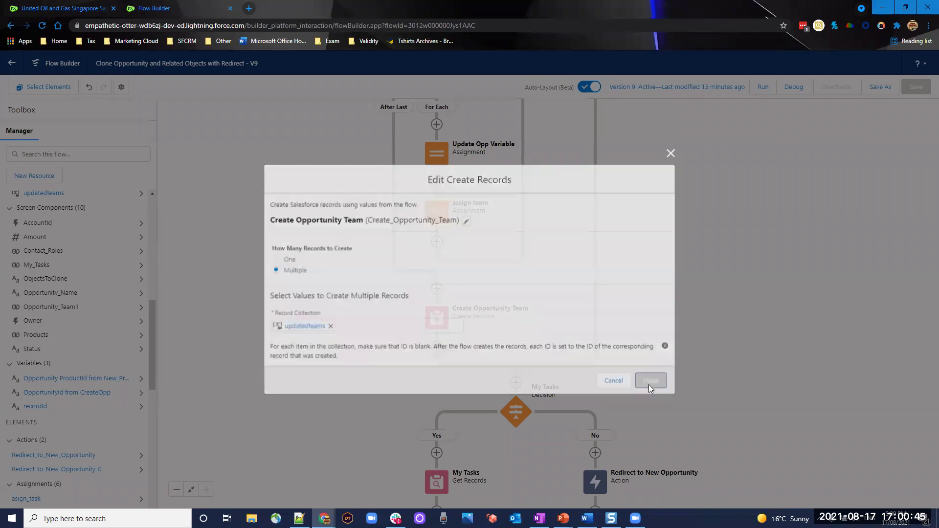
# Check the condition behind the Yes outcome of the My Tasks decision.
pyautogui.scroll(-5, 679, 191)
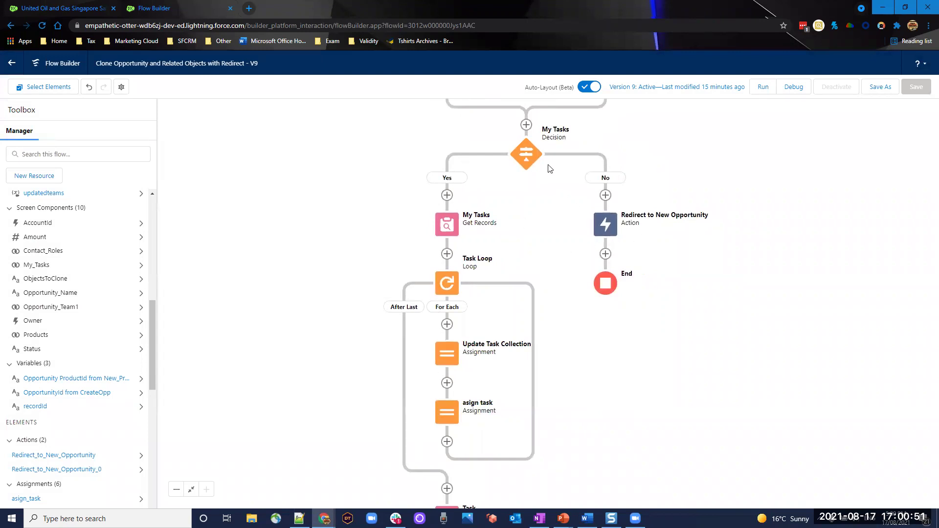
pyautogui.click(526, 154)
pyautogui.click(499, 251)
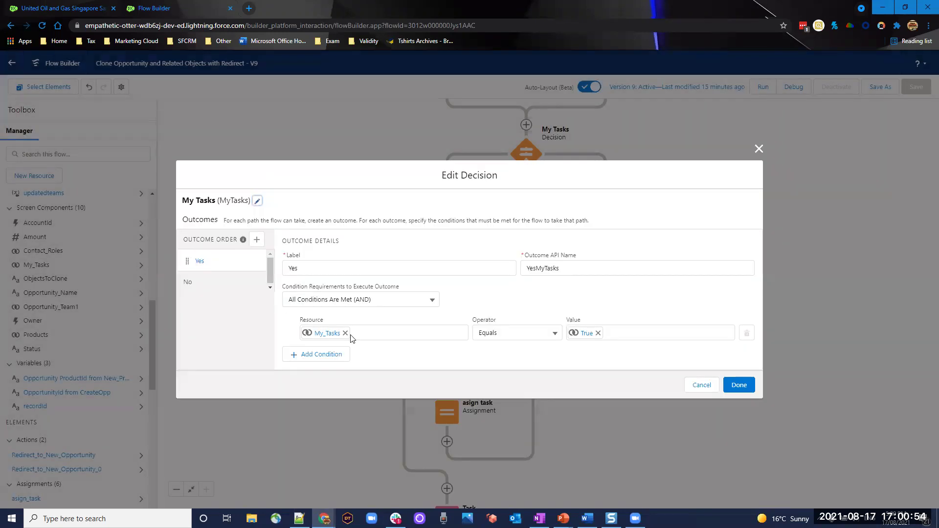
pyautogui.click(739, 385)
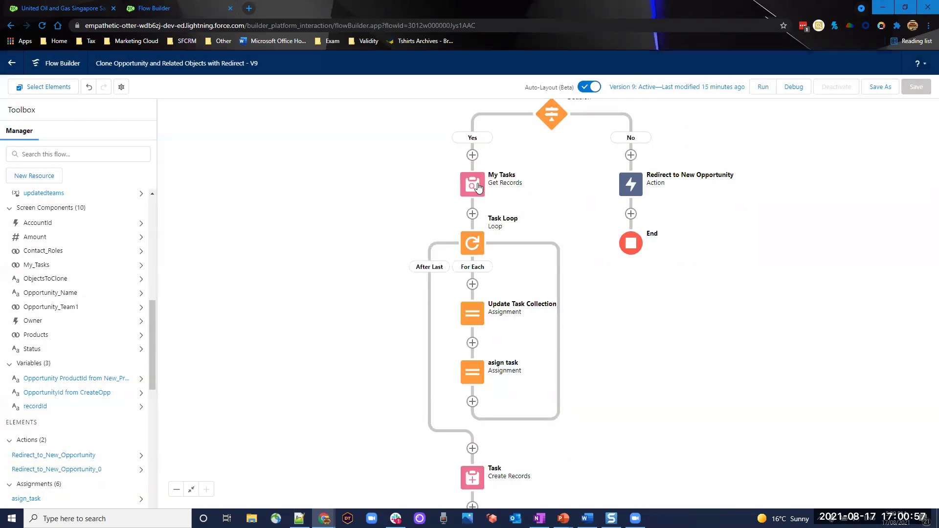
# Review the filter conditions and record storage settings of the My Tasks Get Records element.
pyautogui.click(472, 184)
pyautogui.click(458, 293)
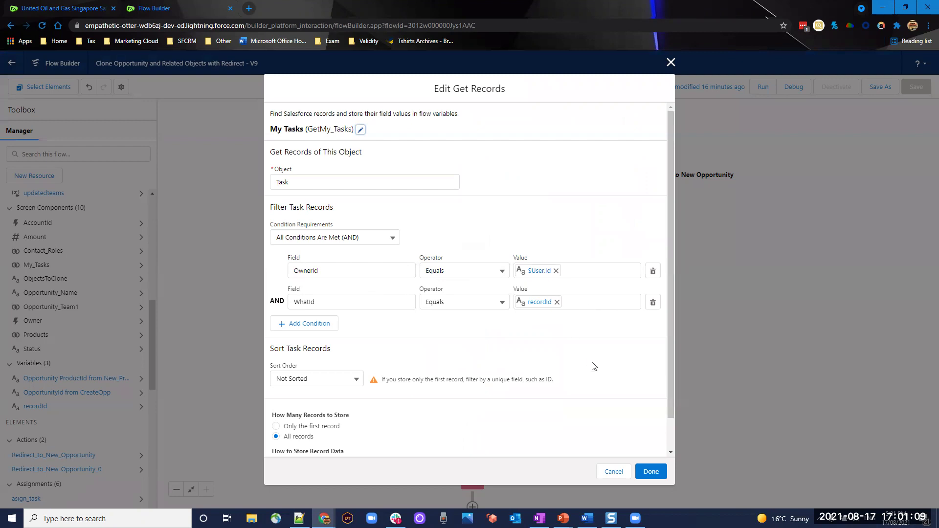
pyautogui.click(651, 473)
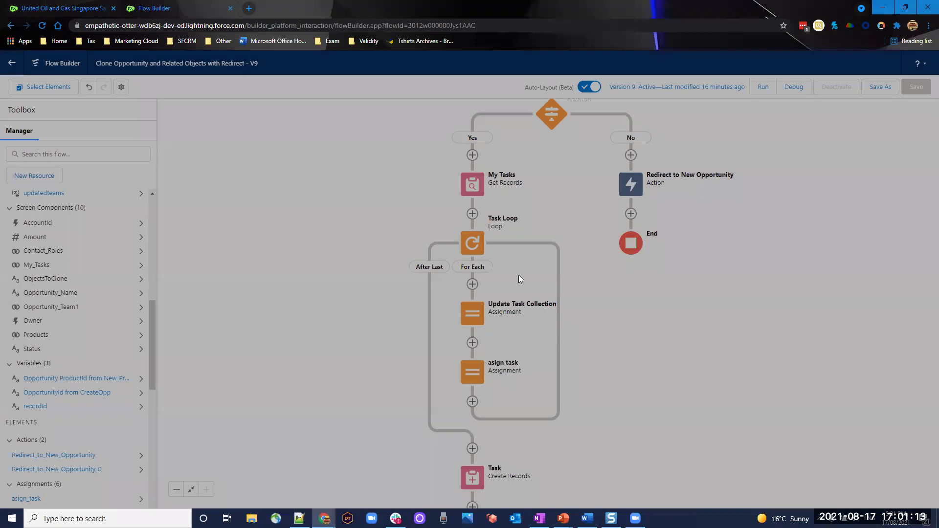
# Review the variable assignments in the Update Task Collection and asign task elements inside the Task Loop.
pyautogui.scroll(-1, 489, 272)
pyautogui.click(469, 264)
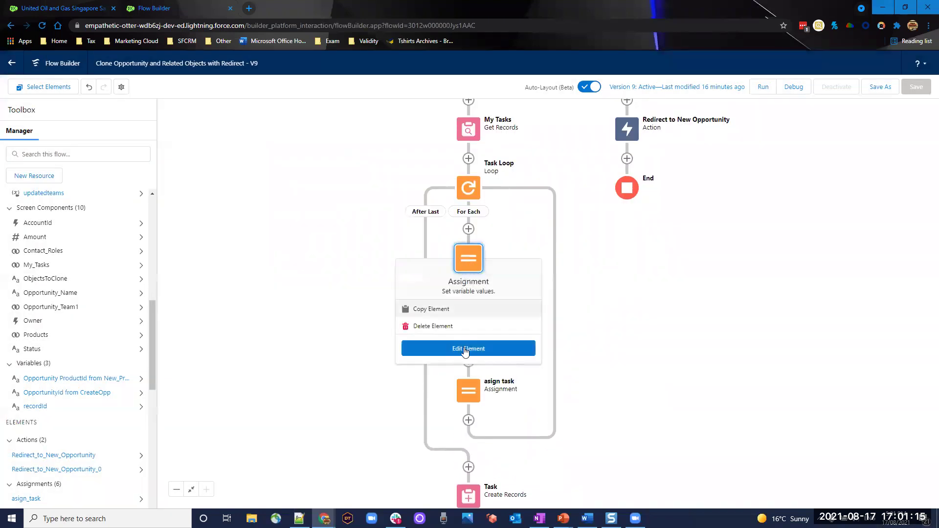
pyautogui.click(468, 347)
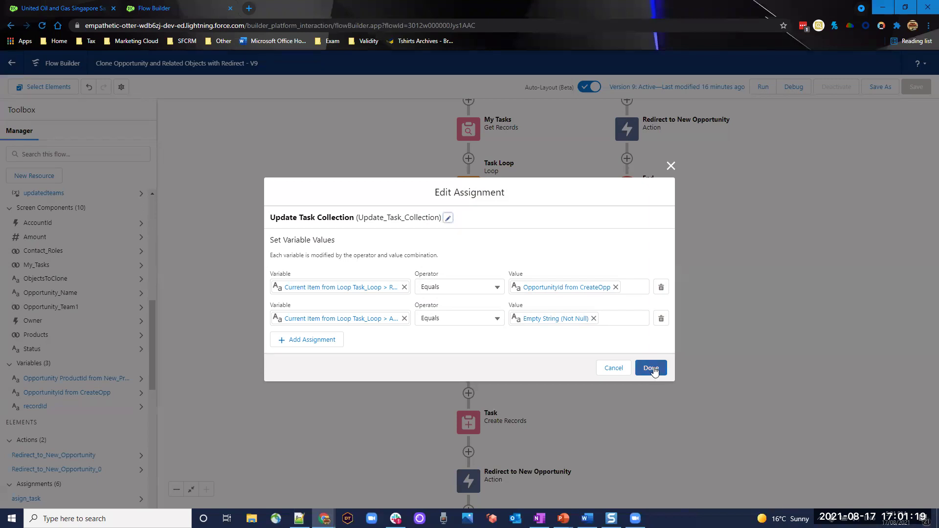
pyautogui.click(651, 368)
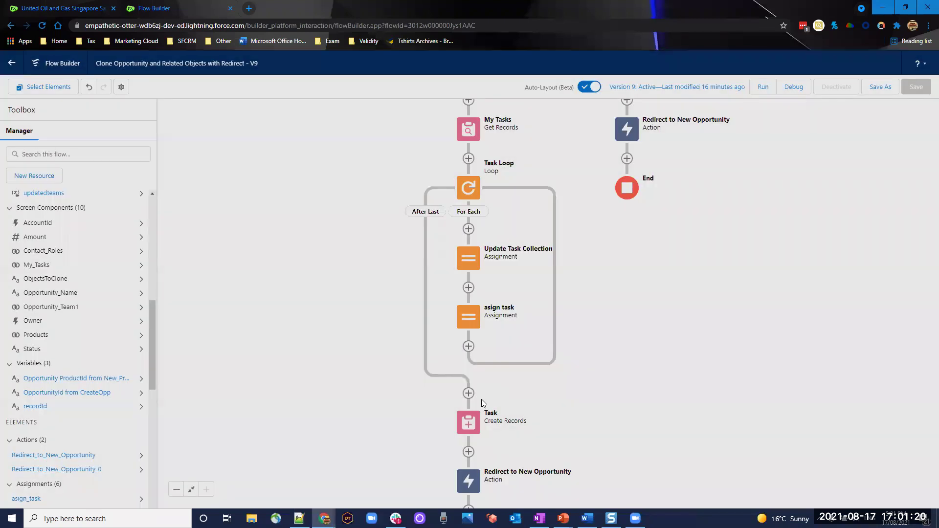
pyautogui.click(482, 399)
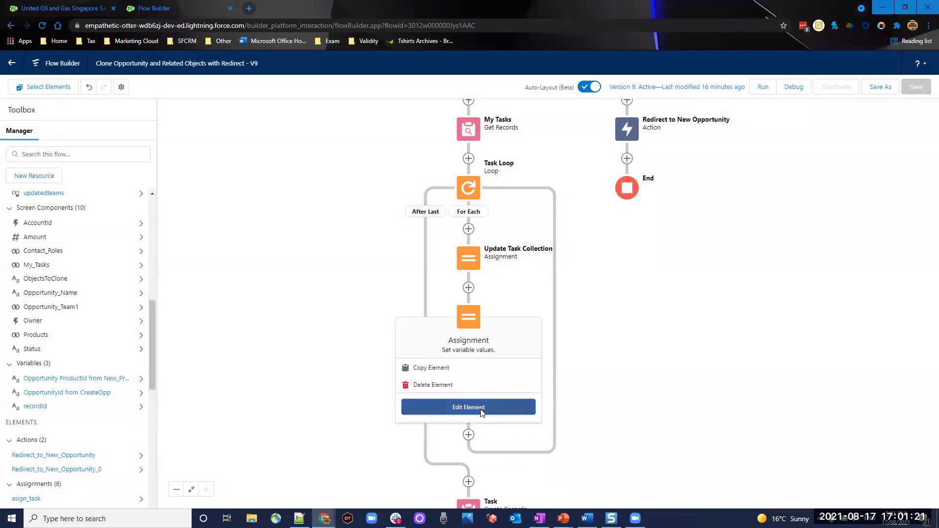
pyautogui.click(481, 411)
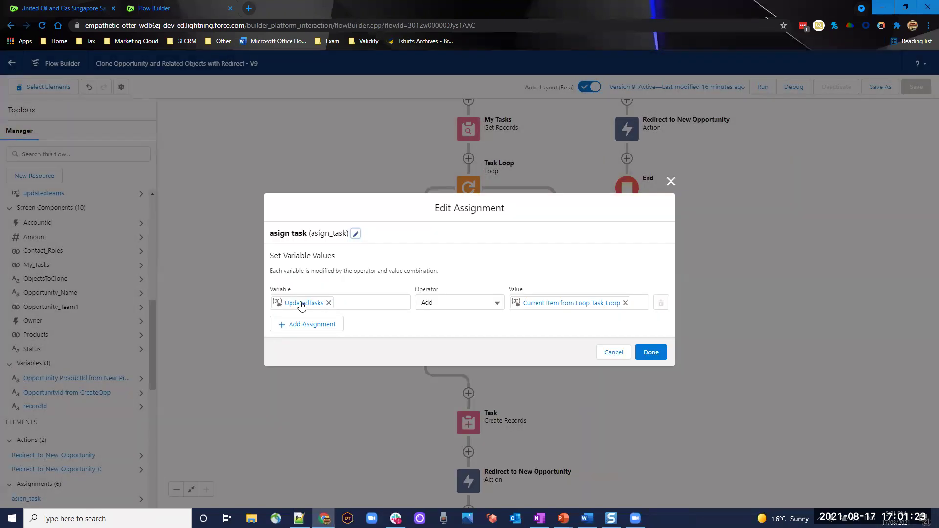
pyautogui.click(645, 354)
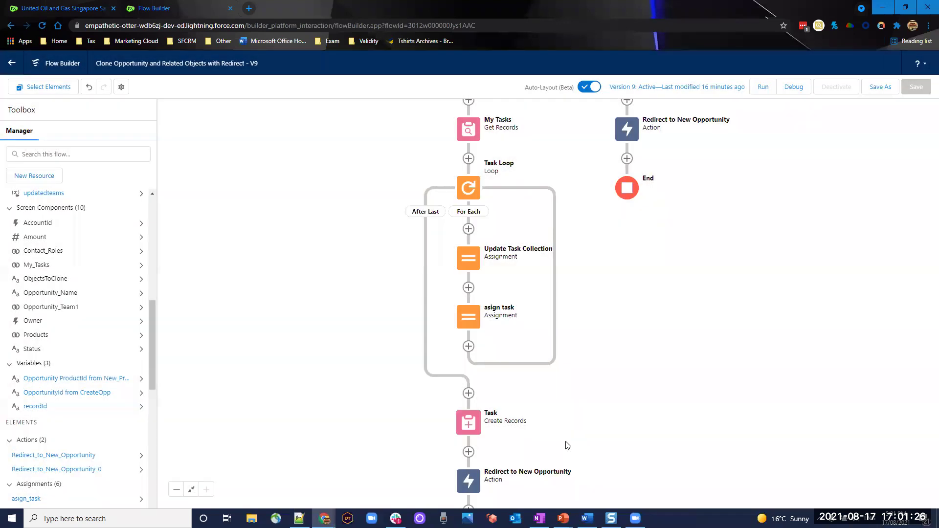
# Check which record collection the Task Create Records element uses.
pyautogui.moveTo(467, 424); pyautogui.dragTo(462, 279)
pyautogui.click(463, 280)
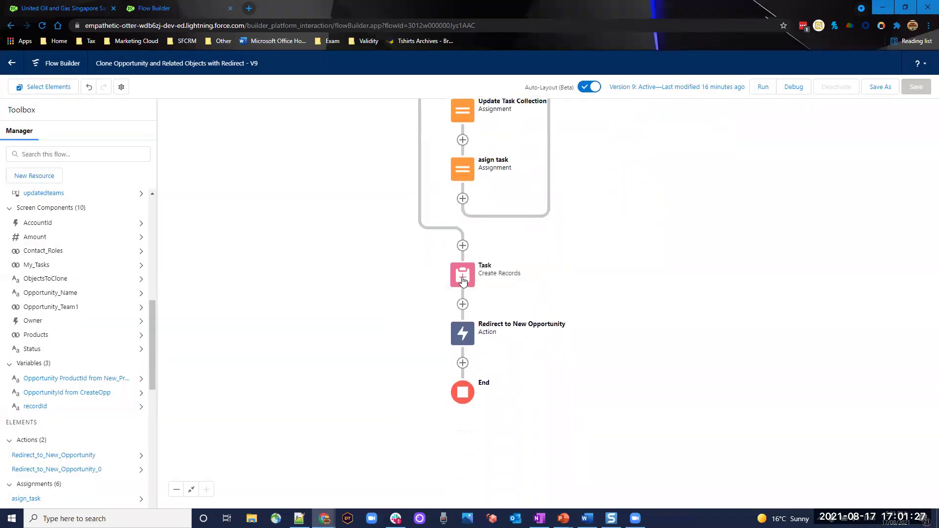
pyautogui.click(463, 279)
pyautogui.click(463, 379)
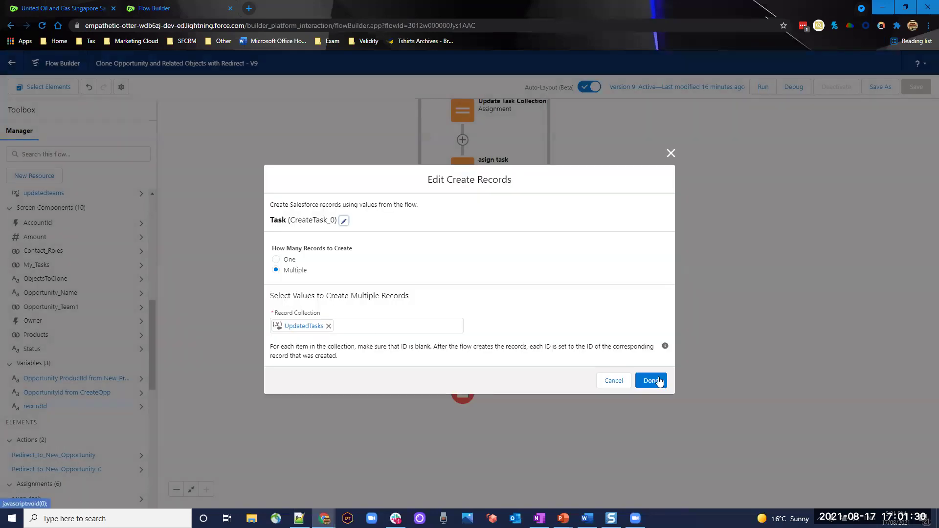
pyautogui.click(658, 381)
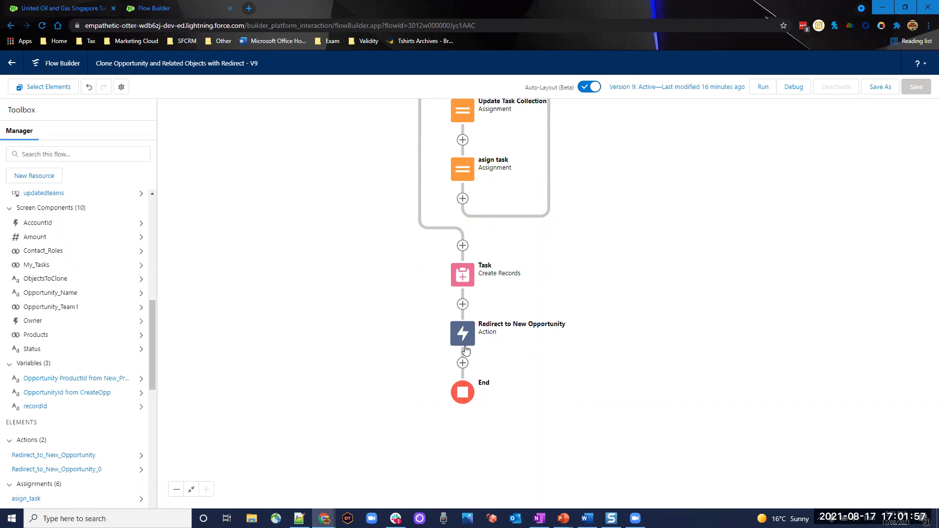
# Review the input values of the Redirect to New Opportunity action after the Task element, and find its counterpart on the My Tasks No path.
pyautogui.click(465, 351)
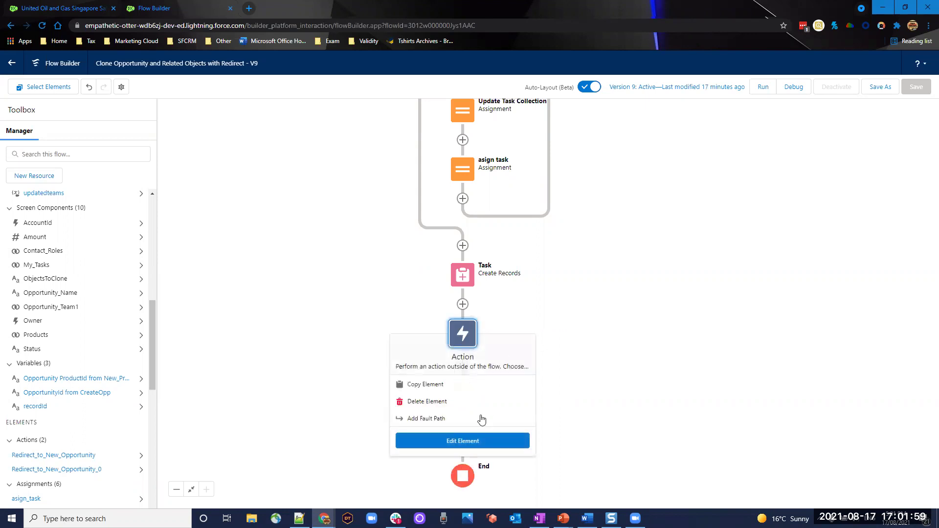
pyautogui.click(462, 439)
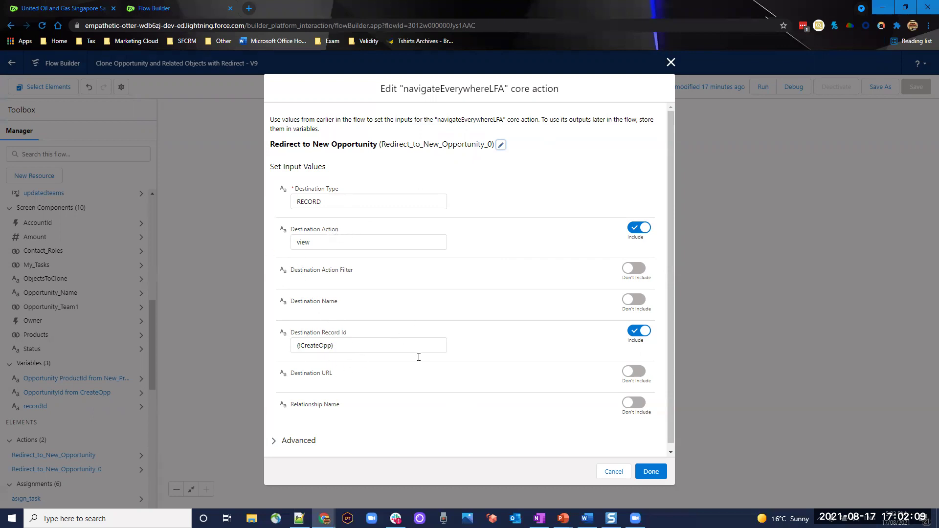
pyautogui.click(651, 471)
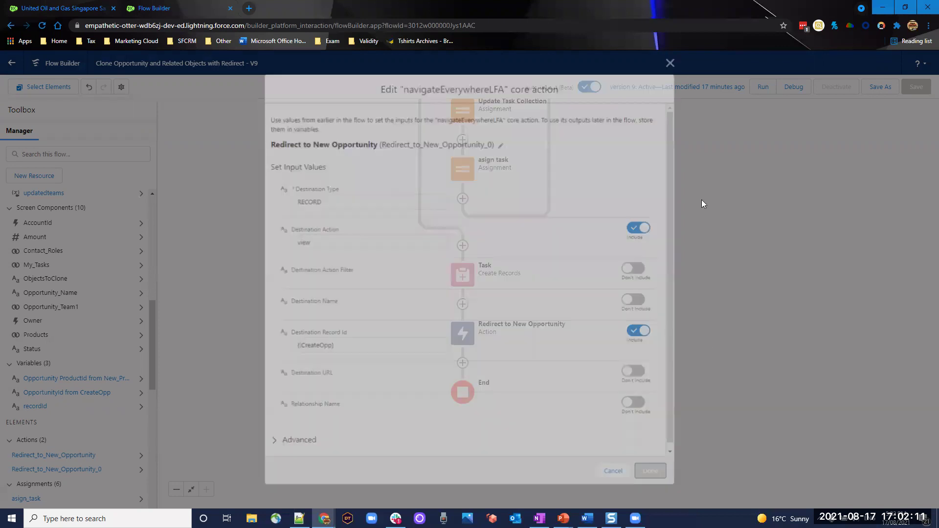
pyautogui.scroll(6, 538, 356)
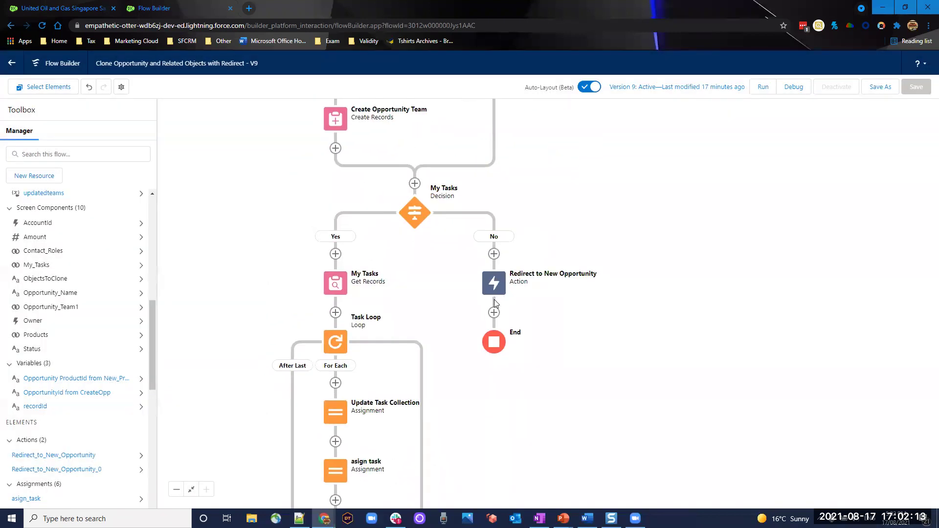
pyautogui.moveTo(500, 371); pyautogui.dragTo(604, 348)
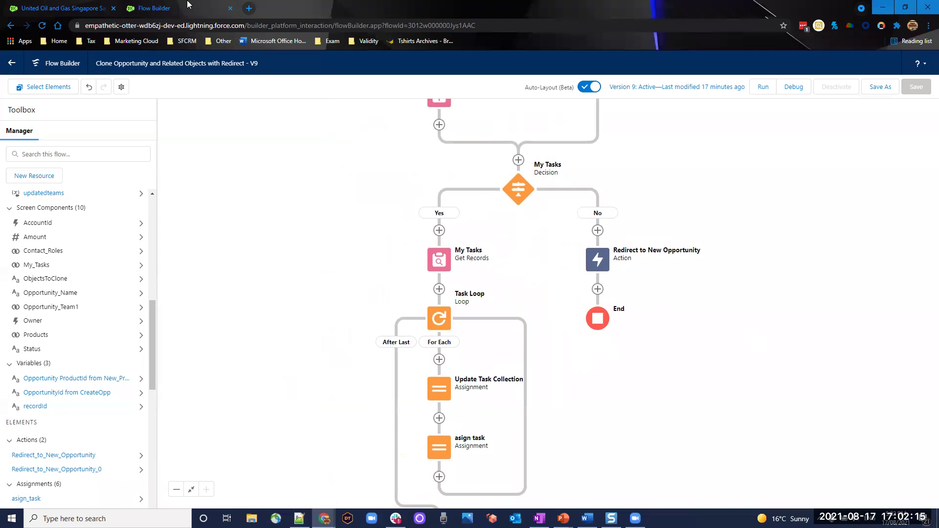
# Start cloning the United Oil and Gas Singapore Sale opportunity, including Products, Contact Roles, Opportunity Team and My Tasks.
pyautogui.click(77, 6)
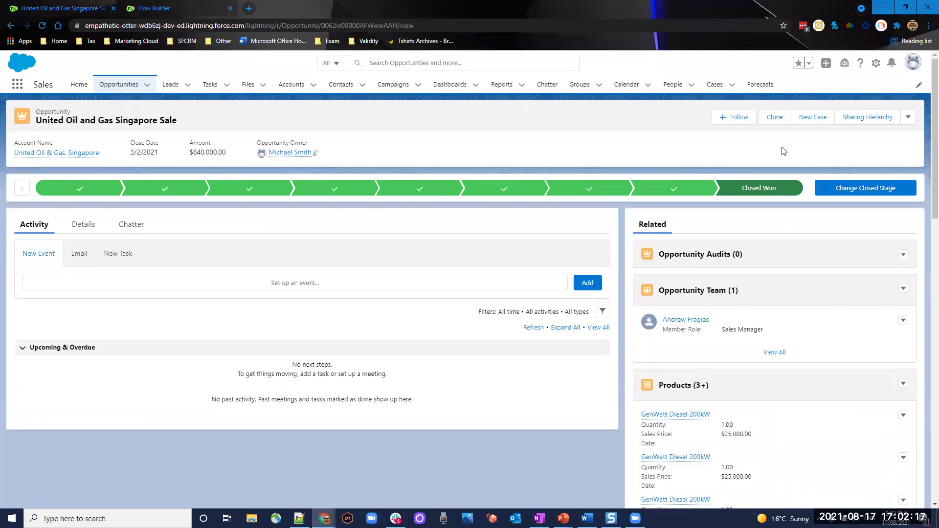
pyautogui.click(766, 120)
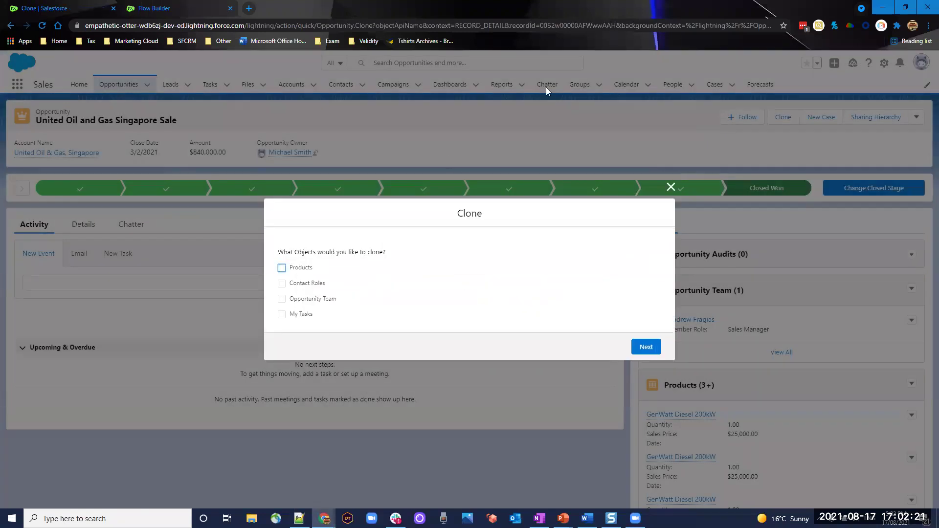
pyautogui.click(281, 268)
pyautogui.click(283, 300)
pyautogui.click(282, 284)
pyautogui.click(282, 314)
pyautogui.click(656, 347)
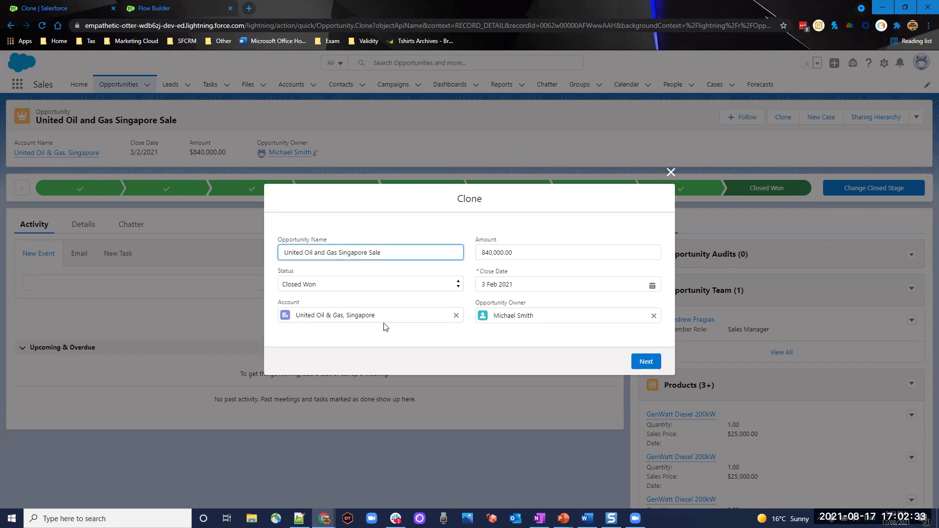
# Set the clone's account to United Oil & Gas, Australia and its opportunity name to United Oil and Gas Australia Sale.
pyautogui.click(456, 315)
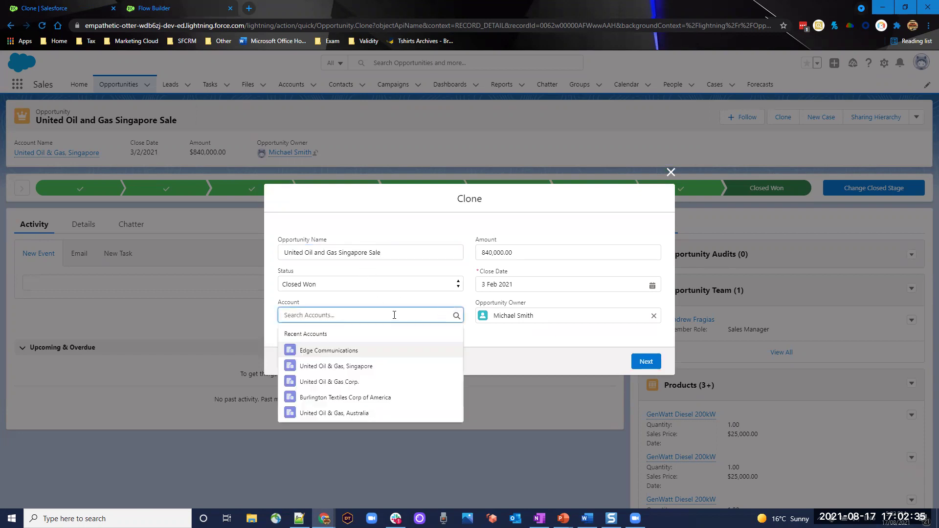
pyautogui.click(387, 413)
pyautogui.doubleClick(350, 253)
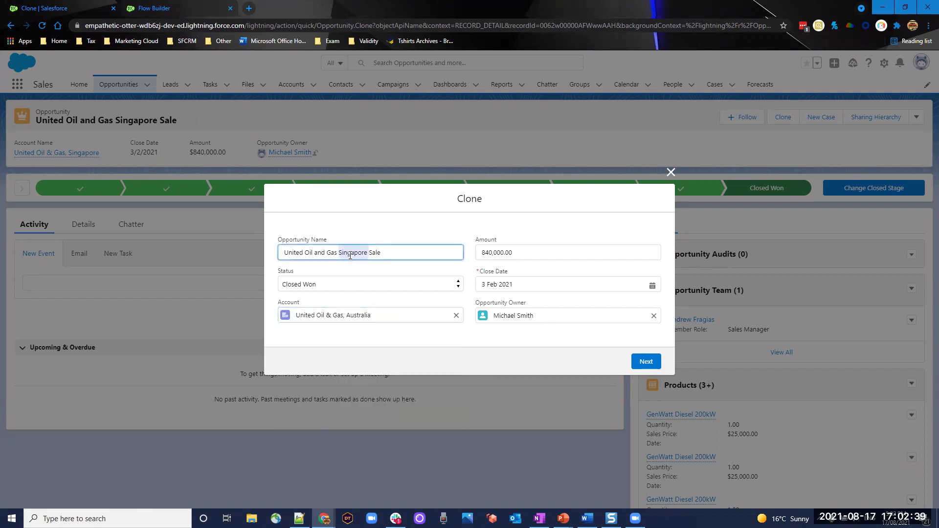
pyautogui.write('Austral')
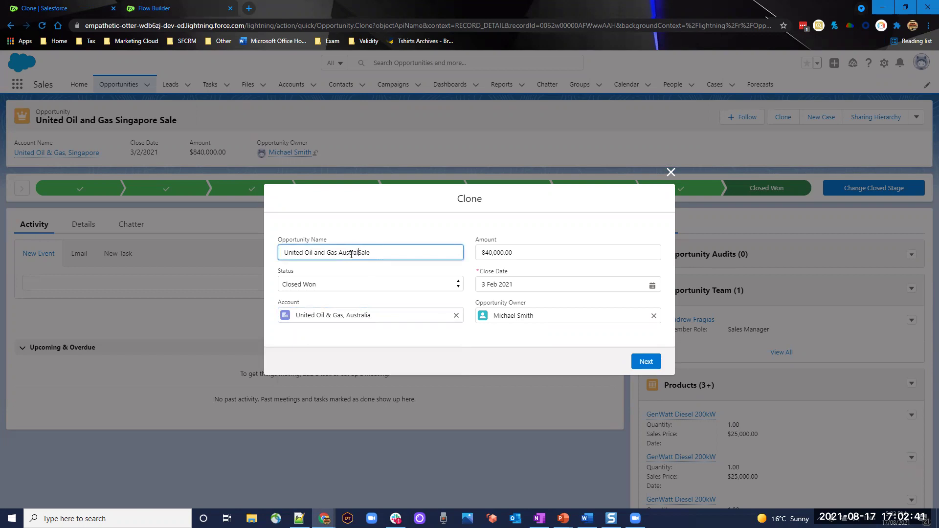
pyautogui.write('ia')
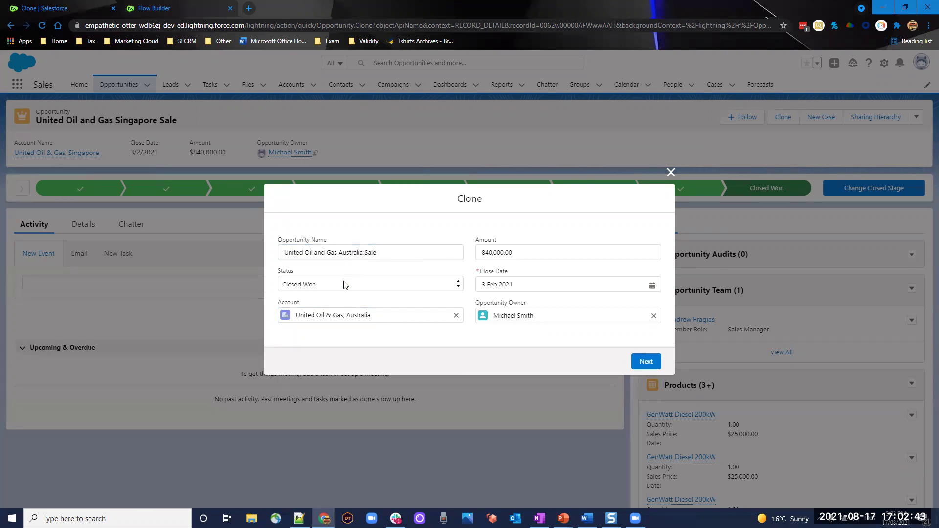
# Set the clone's status to Prospecting and its close date to today, 17 Aug 2021, and submit the form.
pyautogui.click(341, 287)
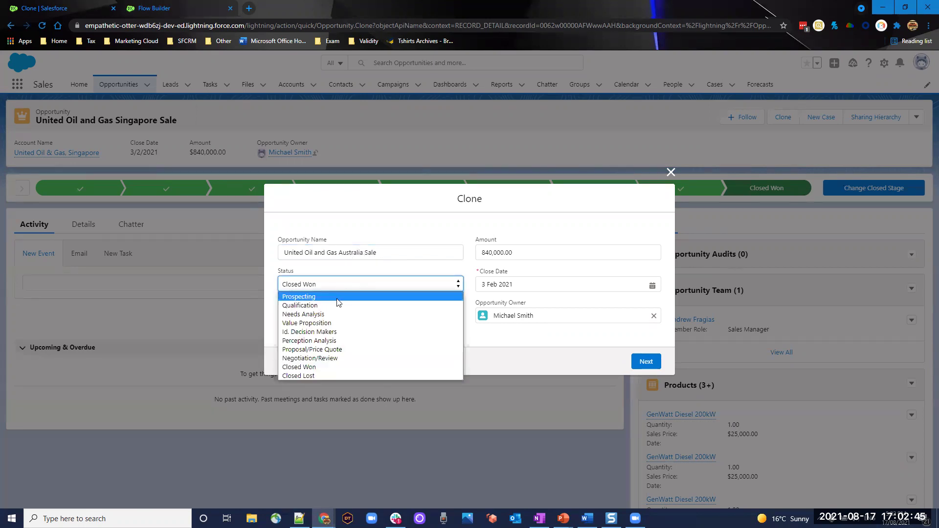
pyautogui.click(341, 298)
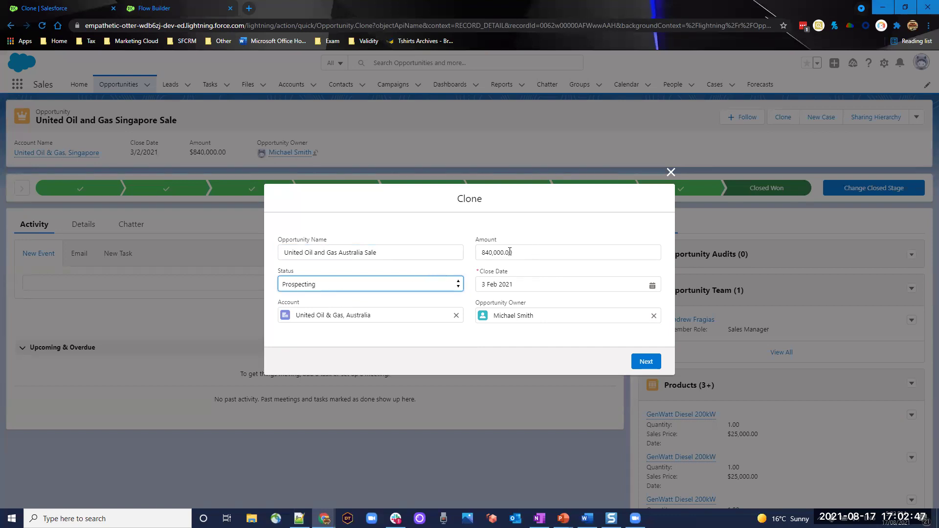
pyautogui.click(646, 284)
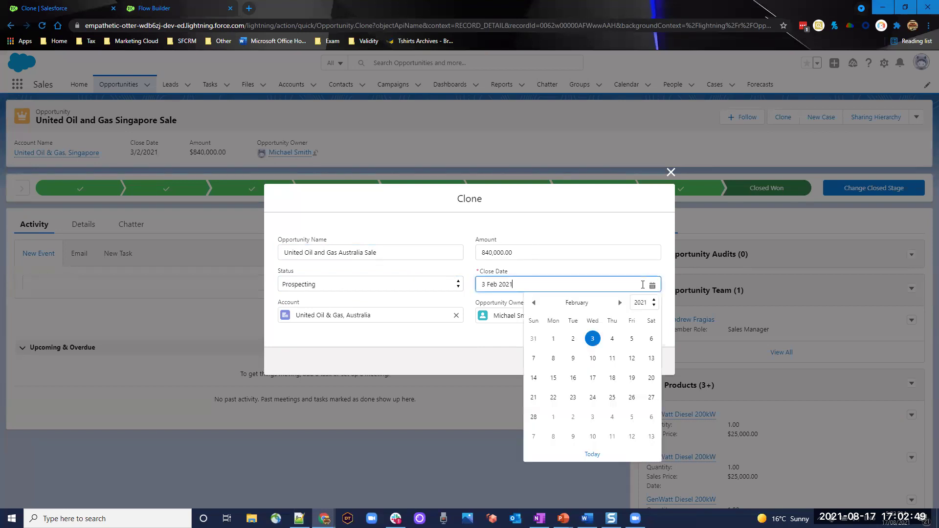
pyautogui.click(612, 398)
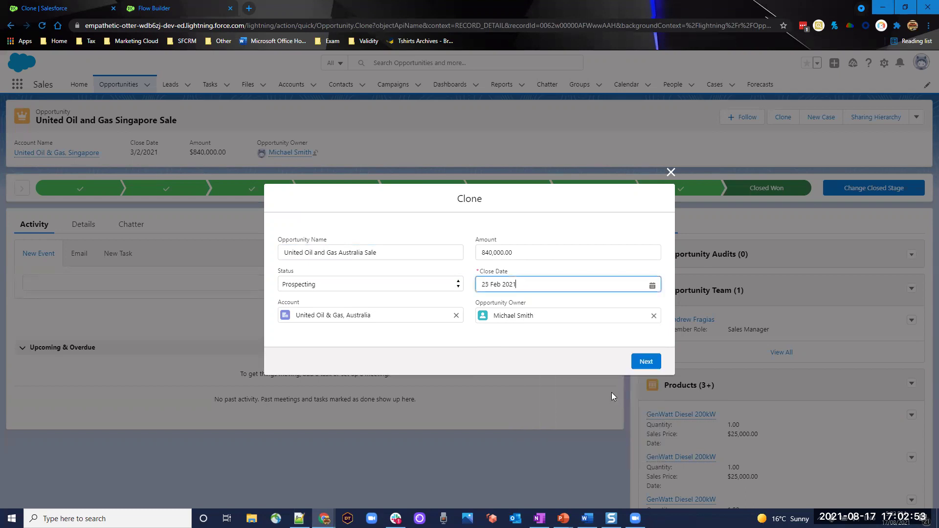
pyautogui.click(652, 286)
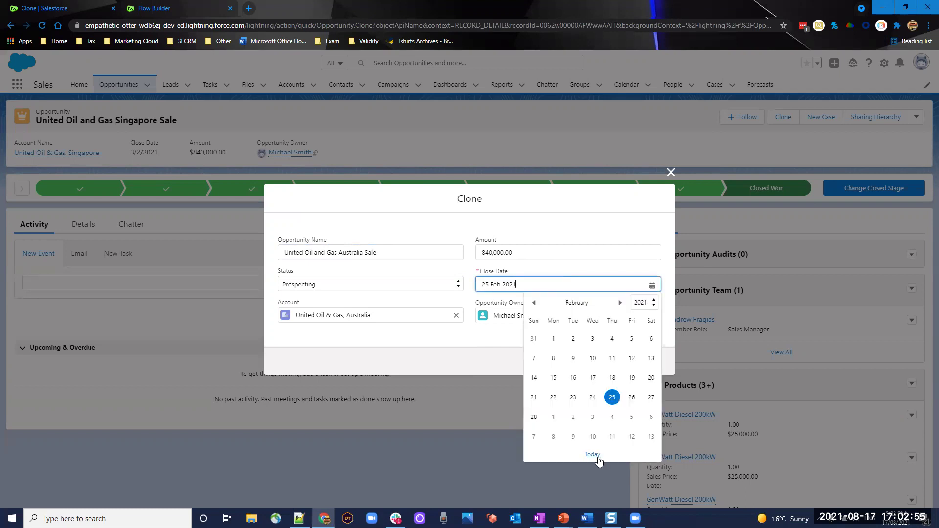
pyautogui.click(592, 455)
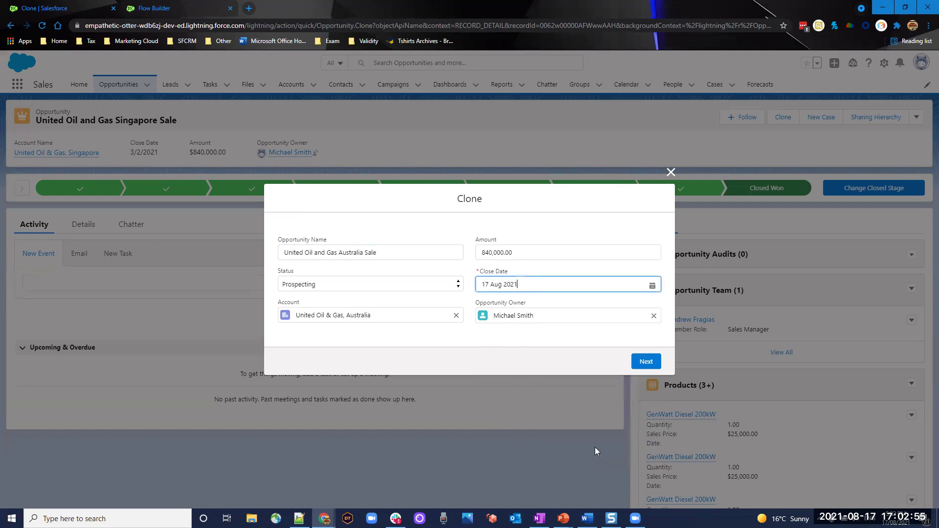
pyautogui.click(643, 365)
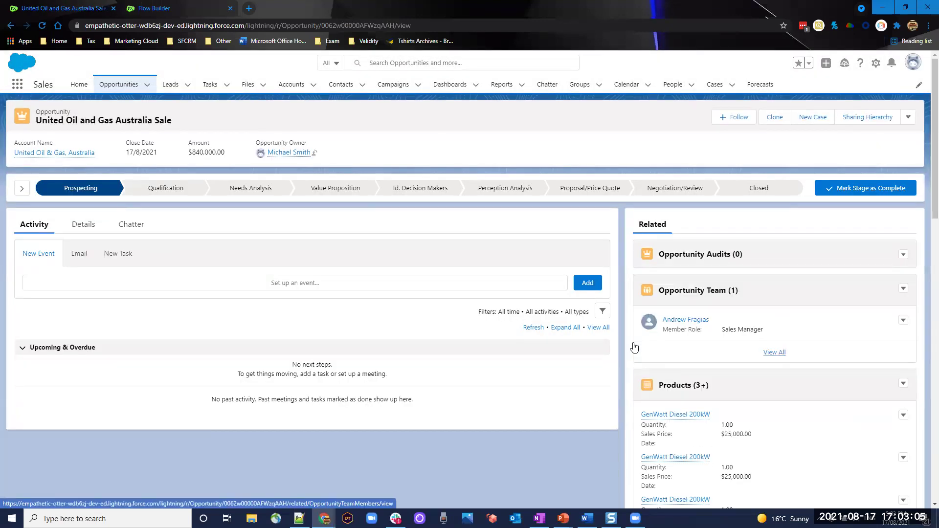
# Examine the detail fields and related lists of the new United Oil and Gas Australia Sale opportunity.
pyautogui.click(83, 225)
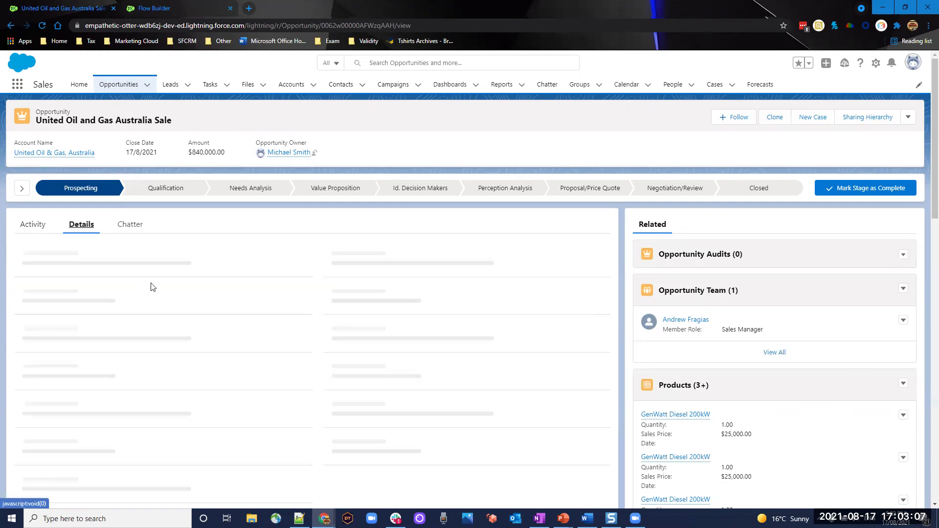
pyautogui.scroll(-8, 176, 290)
pyautogui.scroll(3, 102, 270)
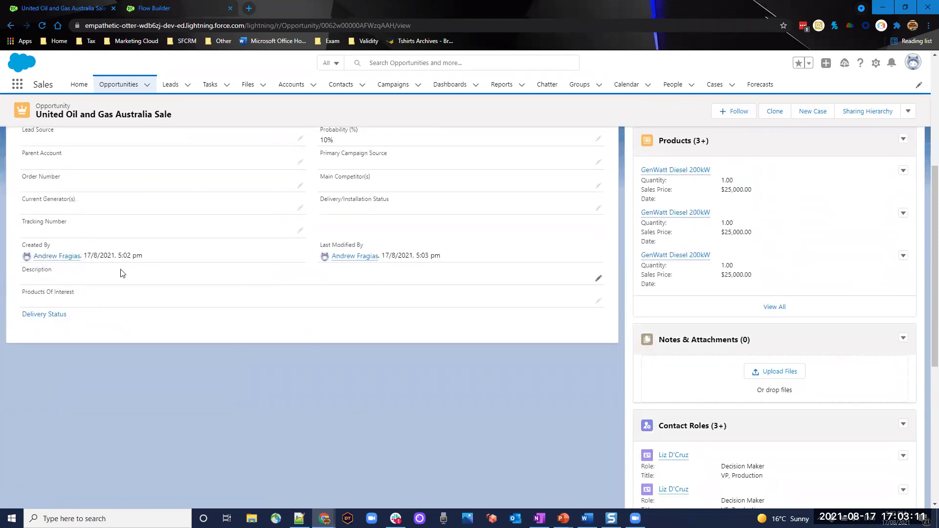
pyautogui.scroll(5, 122, 273)
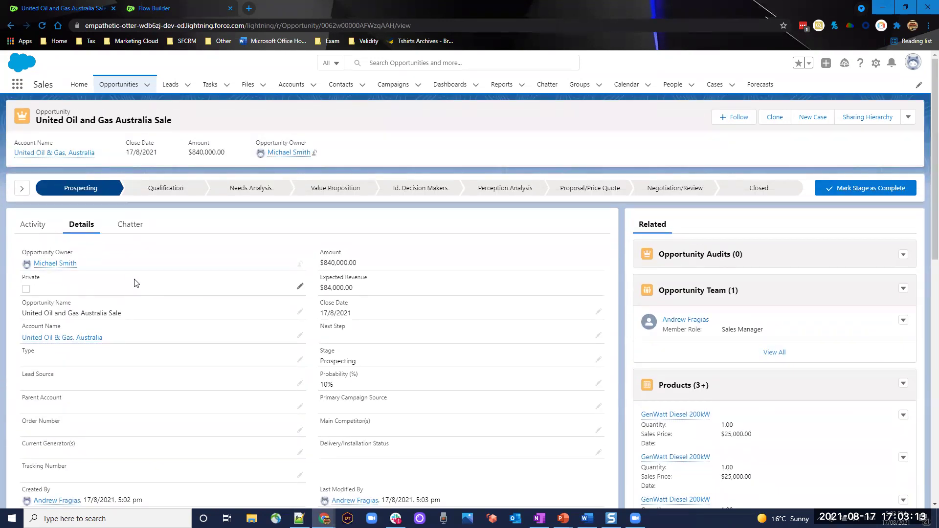